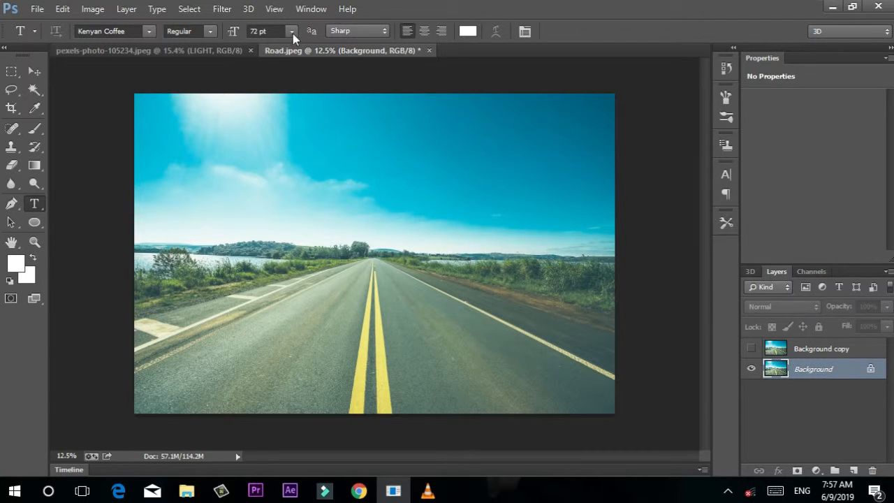
Type white MURSI text on the road and scale it up, moving it toward the horizon.
left_click(331, 280)
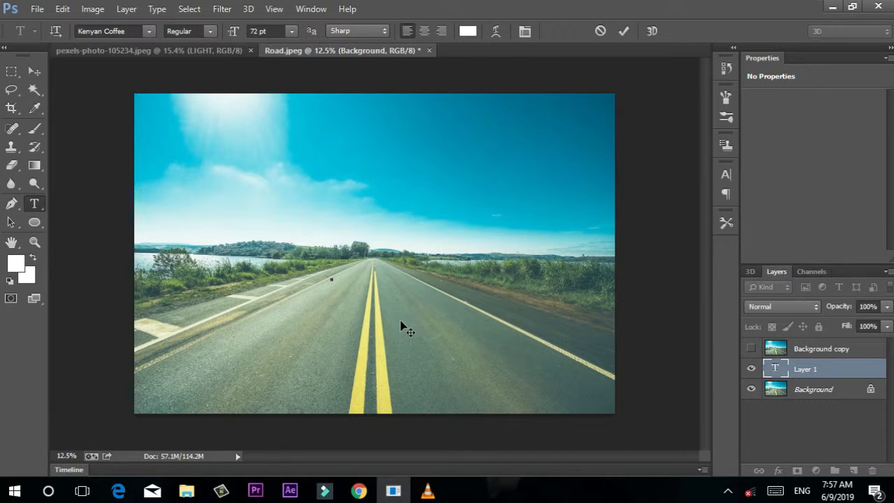
type("MURSI")
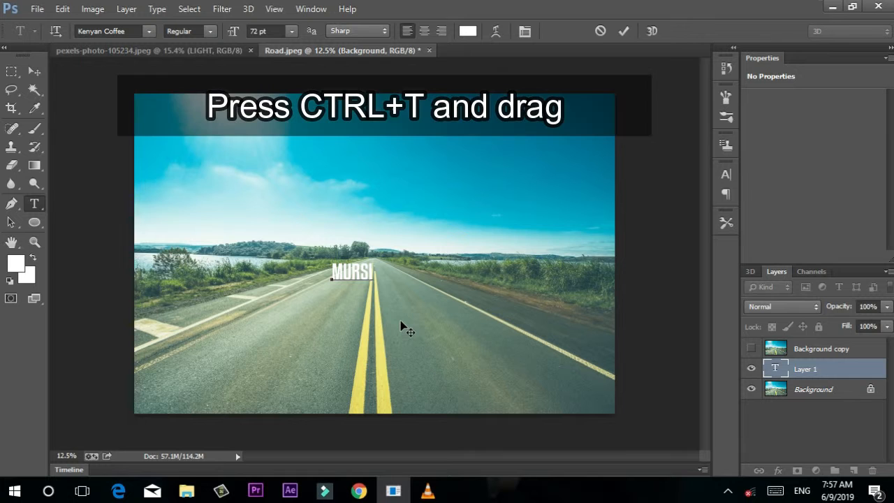
key("ctrl+t")
left_click_drag(371, 282, 500, 348)
left_click_drag(451, 308, 398, 275)
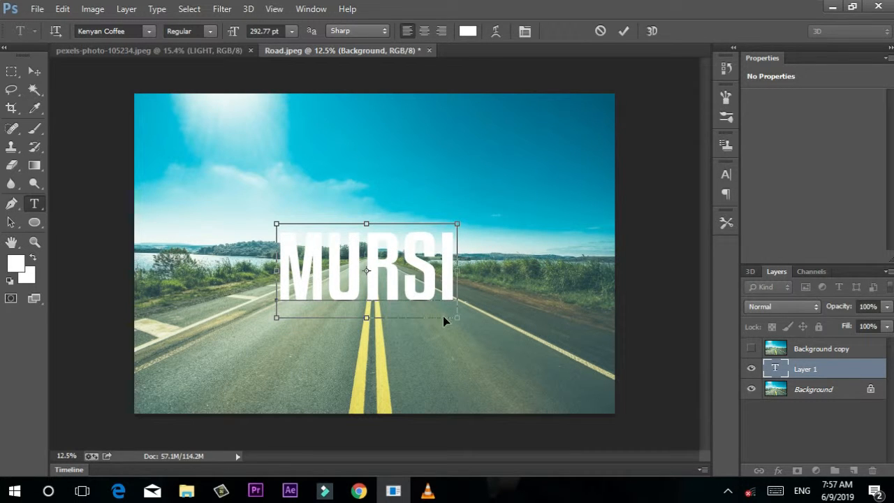
Fine-tune MURSI to about 112% size, nudge its position and stretch it taller.
left_click_drag(457, 317, 467, 320)
left_click_drag(419, 281, 412, 293)
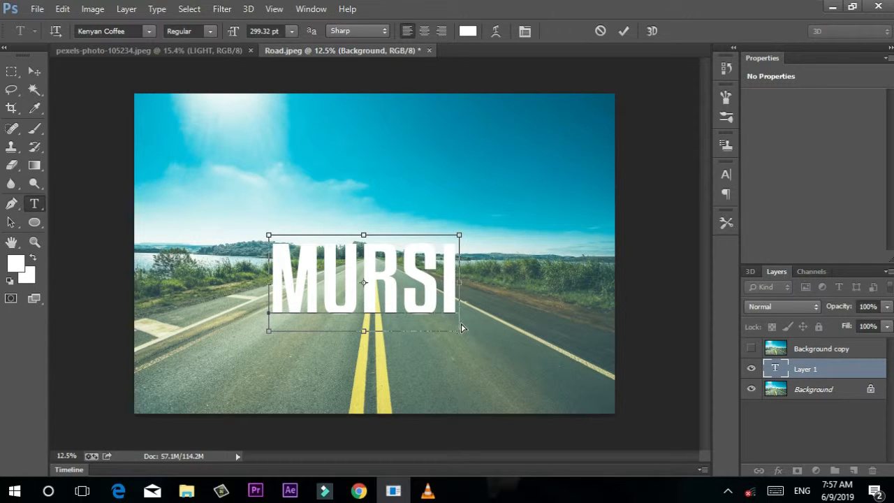
left_click_drag(461, 330, 469, 334)
left_click_drag(468, 333, 468, 333)
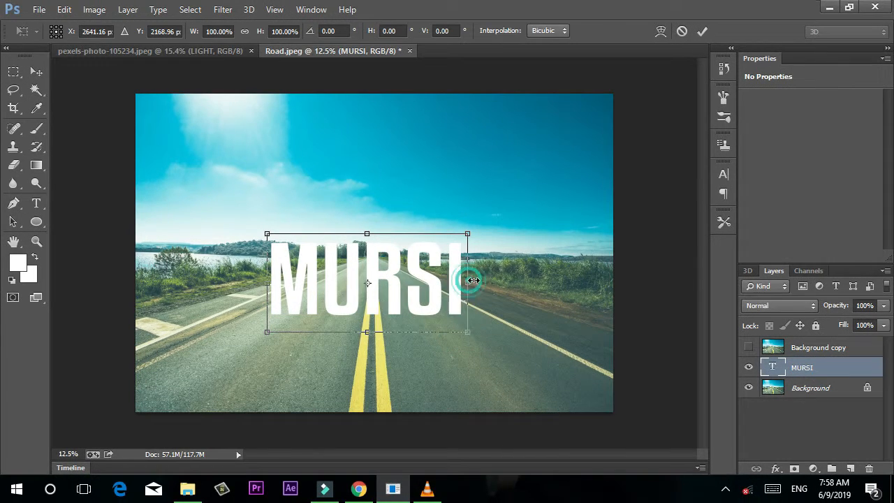
mouse_move(470, 281)
left_mouse_down()
mouse_move(484, 280)
mouse_move(430, 282)
mouse_move(470, 280)
left_mouse_up()
left_click_drag(362, 234, 362, 221)
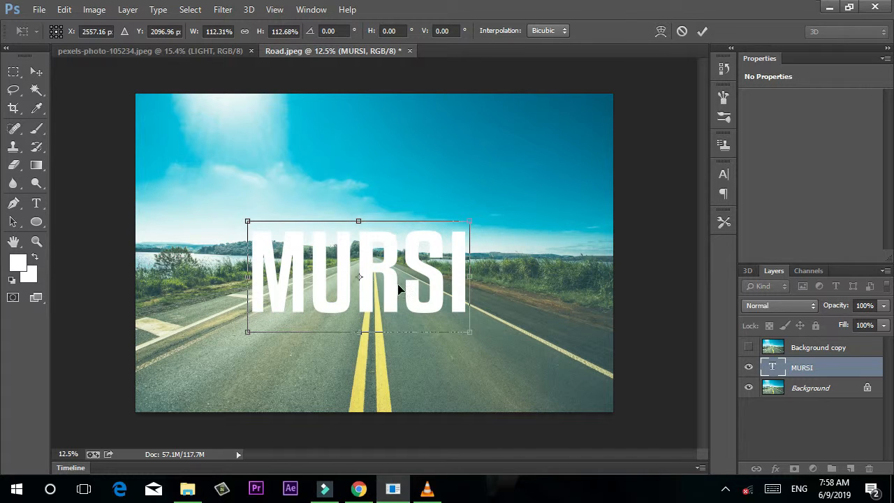
Commit the MURSI resize and rasterize the MURSI type layer.
left_click(702, 31)
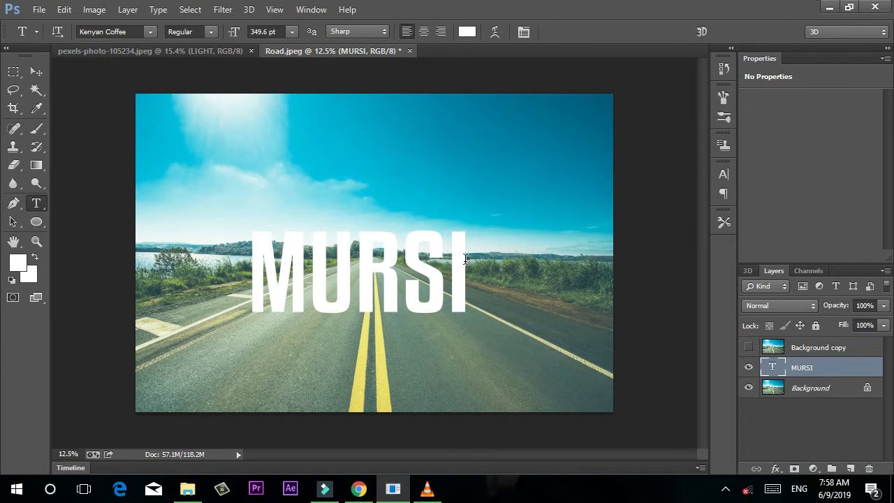
left_click(812, 389)
left_click(808, 369)
right_click(804, 364)
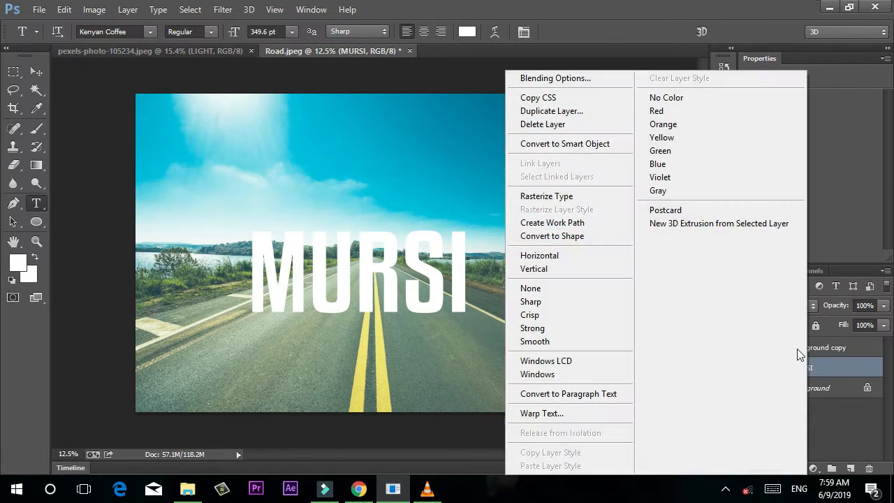
left_click(561, 200)
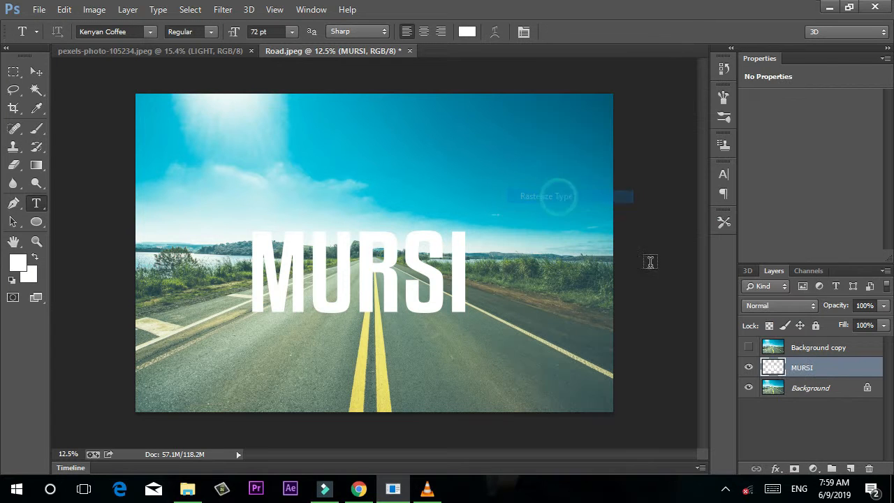
Duplicate the rasterized layer as MURSI copy and select the original MURSI layer for transforming.
left_click_drag(796, 370, 850, 468)
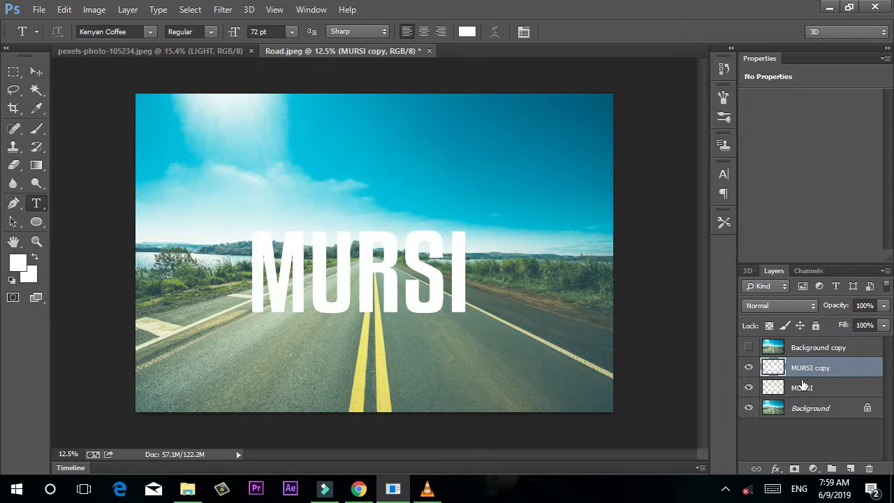
left_click(803, 389)
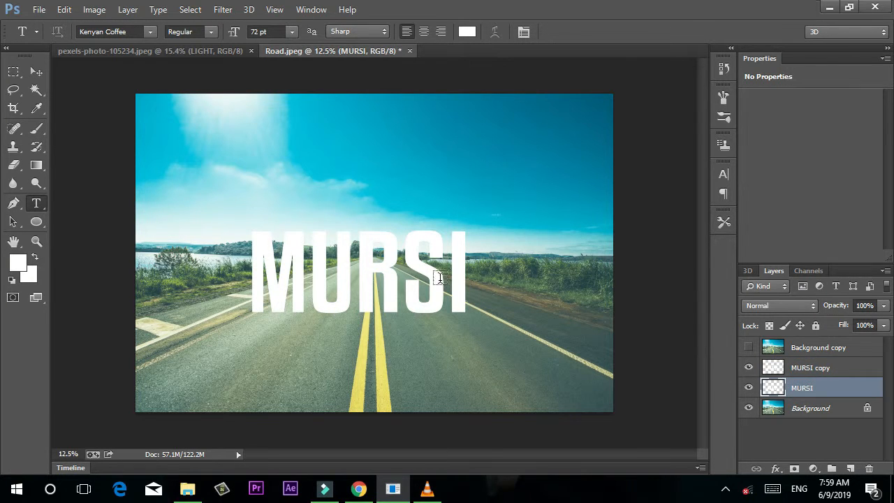
right_click(390, 265)
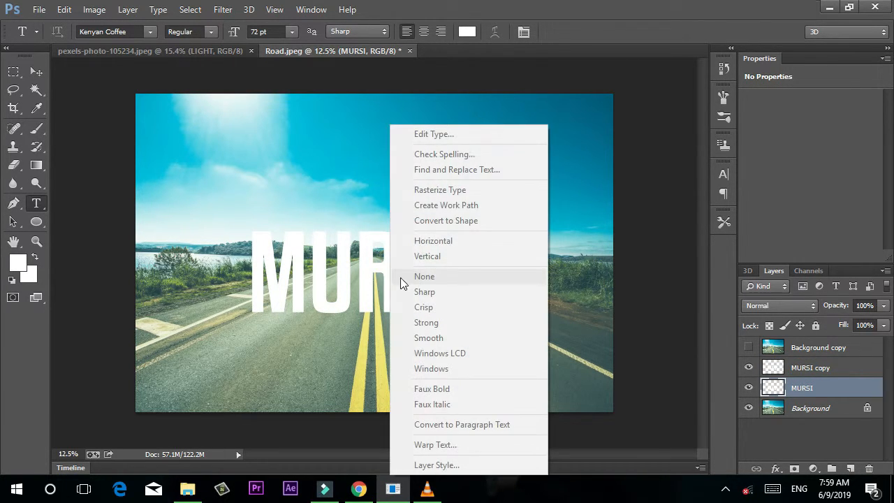
left_click(819, 388)
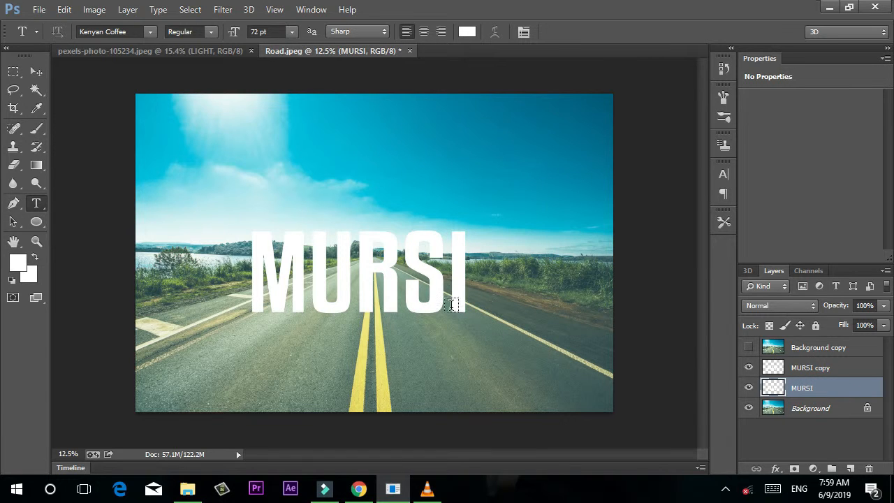
key("ctrl+t")
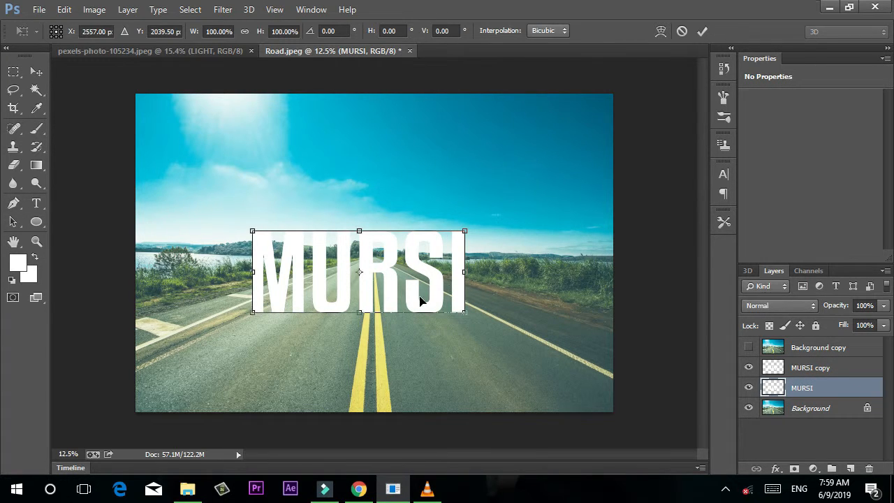
Flip the original MURSI vertically and position it just beneath the upright copy as a reflection.
right_click(420, 301)
left_click(428, 280)
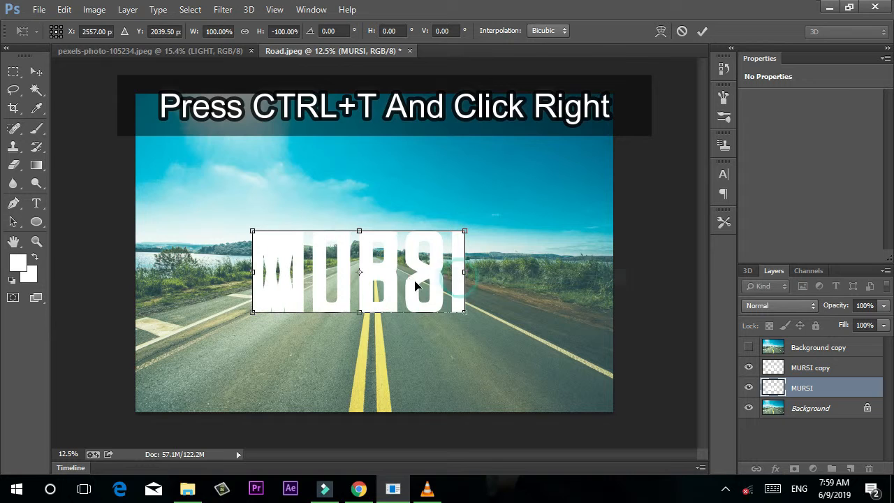
left_click_drag(398, 277, 391, 347)
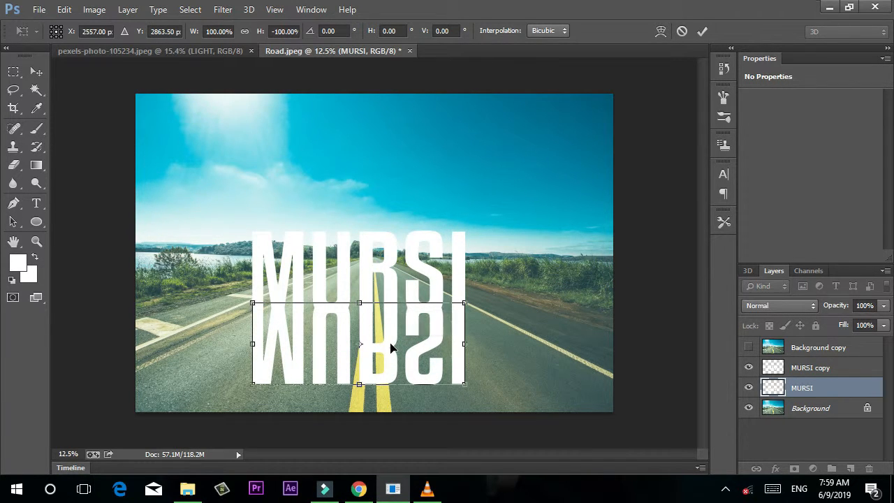
key("Down")
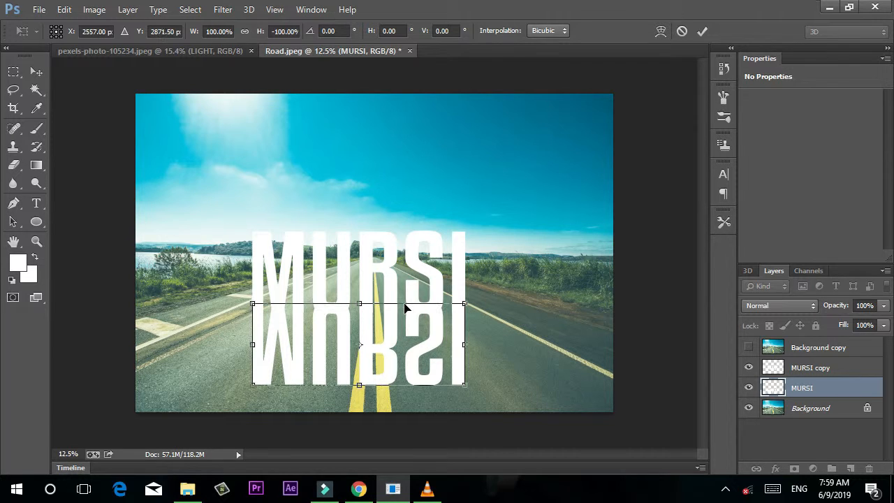
key("Down")
key("Down")
key("Down")
key("Down")
key("Down")
key("Down")
key("Down")
key("Down")
key("Down")
key("Down")
key("Down")
key("Down")
key("Down")
key("Down")
key("Down")
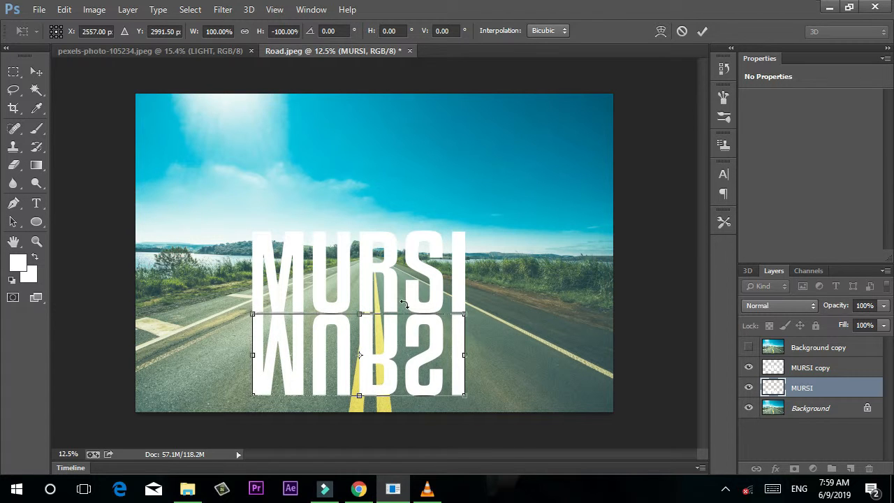
key("Up")
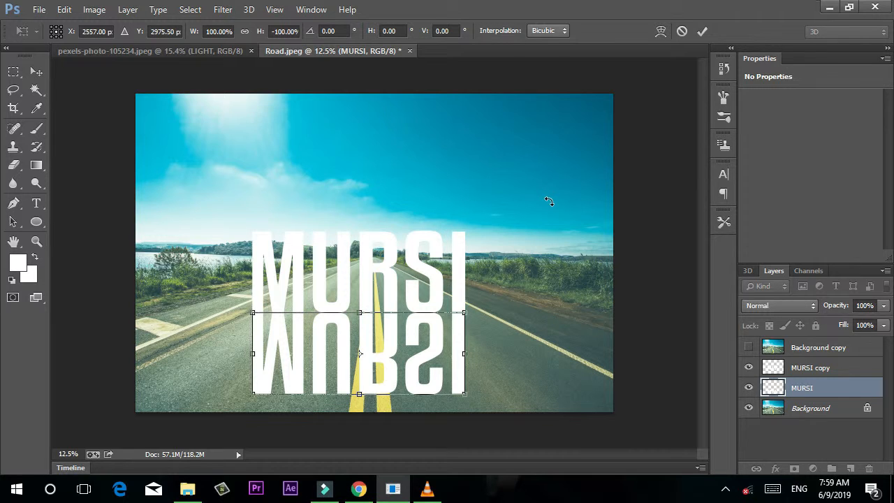
key("Down")
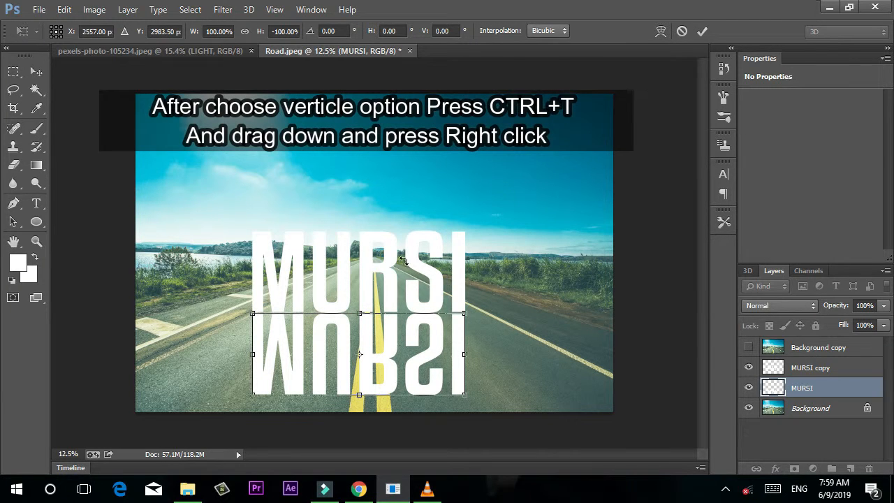
right_click(402, 353)
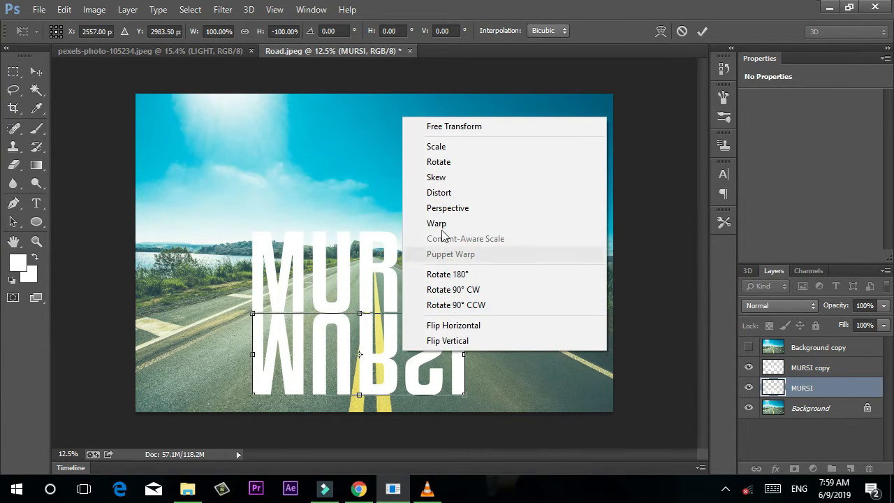
left_click(453, 209)
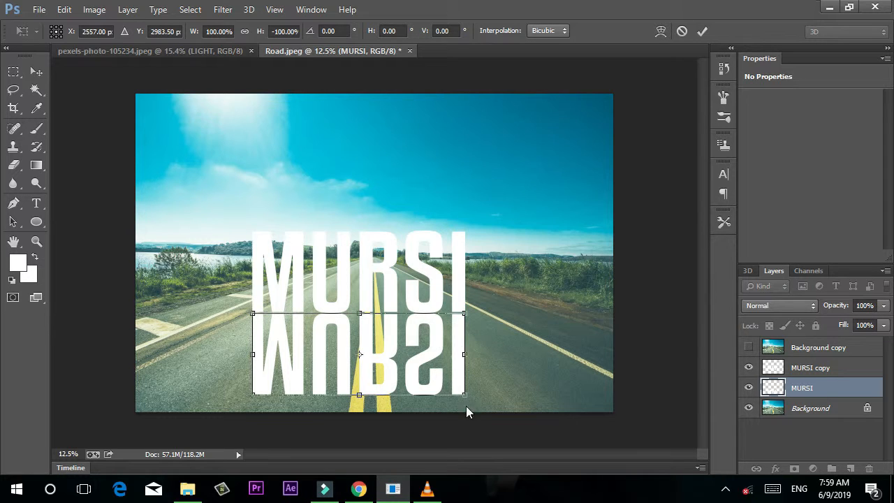
Shorten the flipped reflection and skew it in perspective so its base flares wider, then commit.
left_click_drag(466, 395, 523, 377)
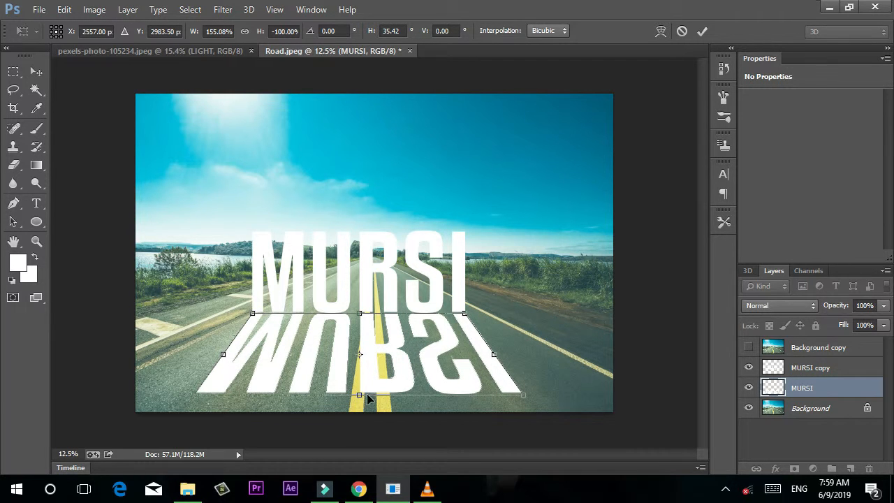
right_click(381, 370)
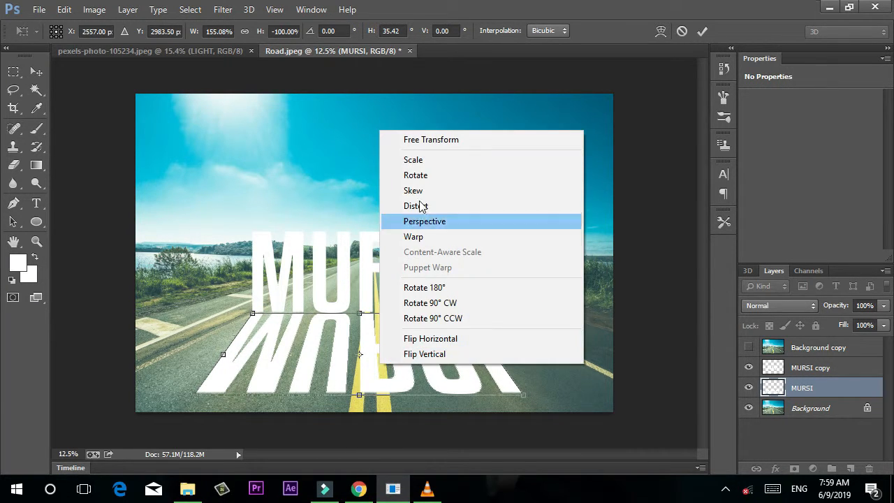
left_click(419, 160)
left_click_drag(361, 395, 359, 381)
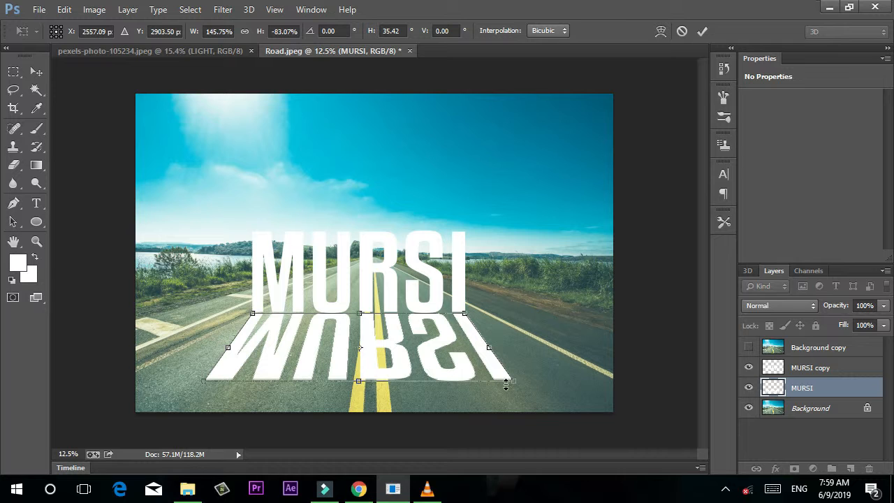
right_click(476, 372)
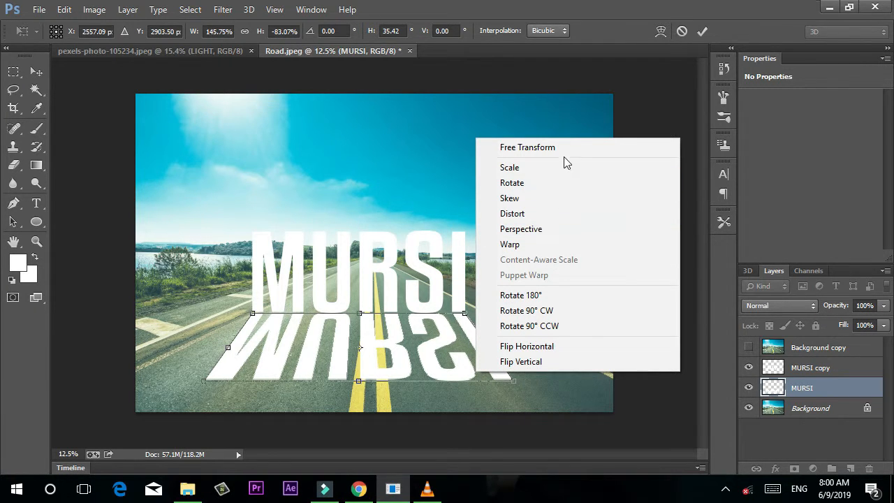
left_click(536, 230)
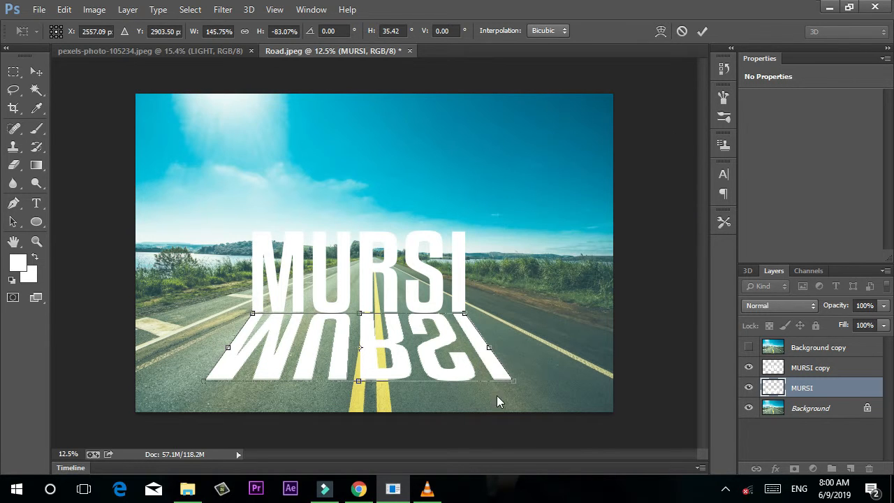
left_click_drag(514, 386, 526, 386)
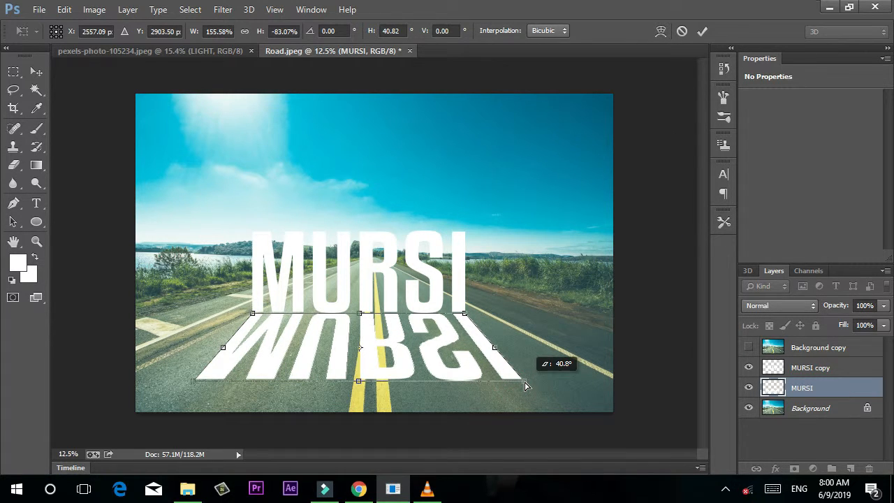
left_click_drag(525, 387, 521, 381)
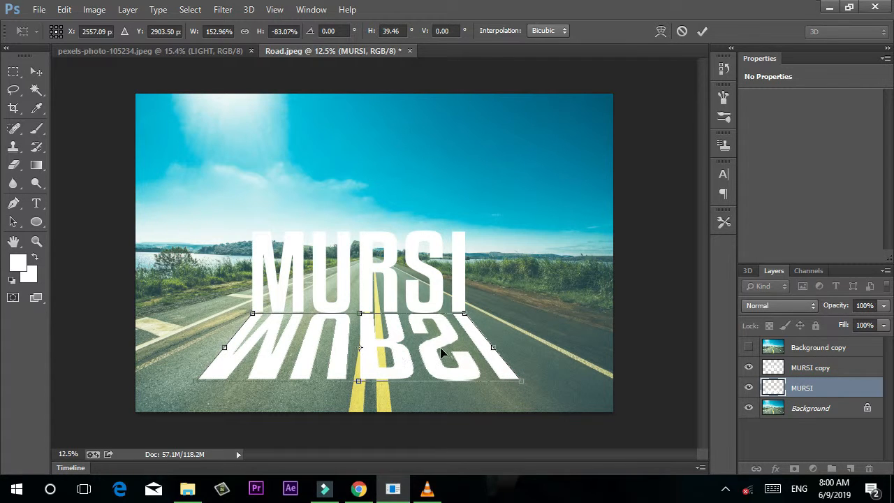
left_click(702, 31)
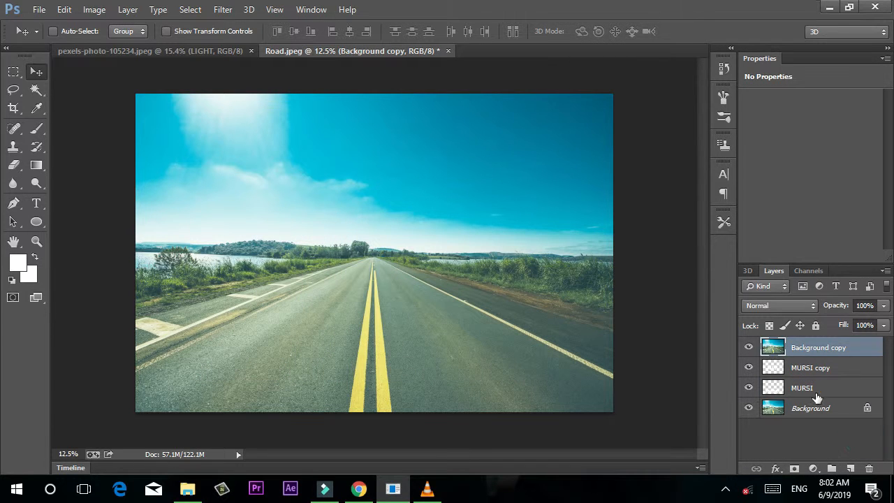
Add a Hue/Saturation adjustment above the Background, lowering saturation and lightness.
left_click(802, 410)
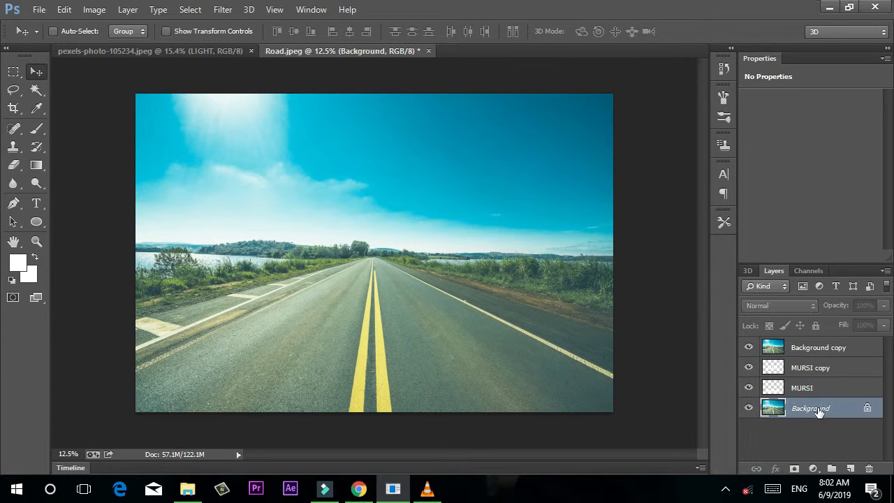
left_click(818, 467)
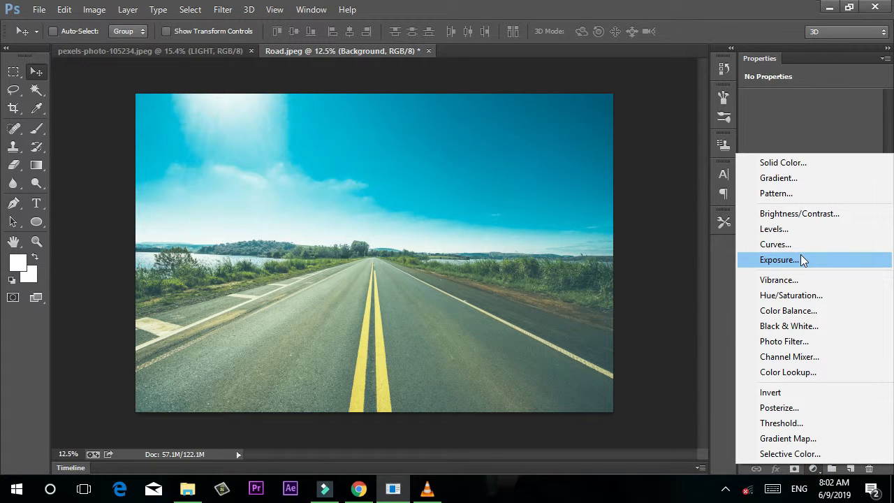
left_click(802, 296)
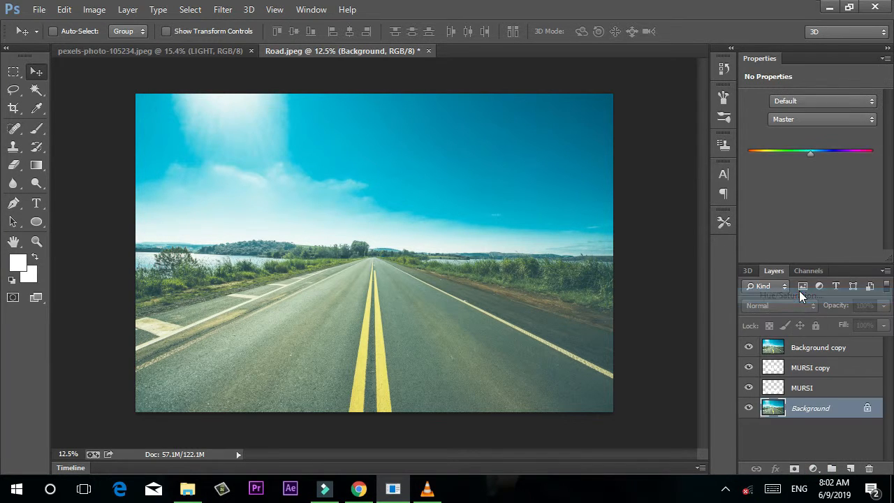
left_click_drag(810, 180, 805, 180)
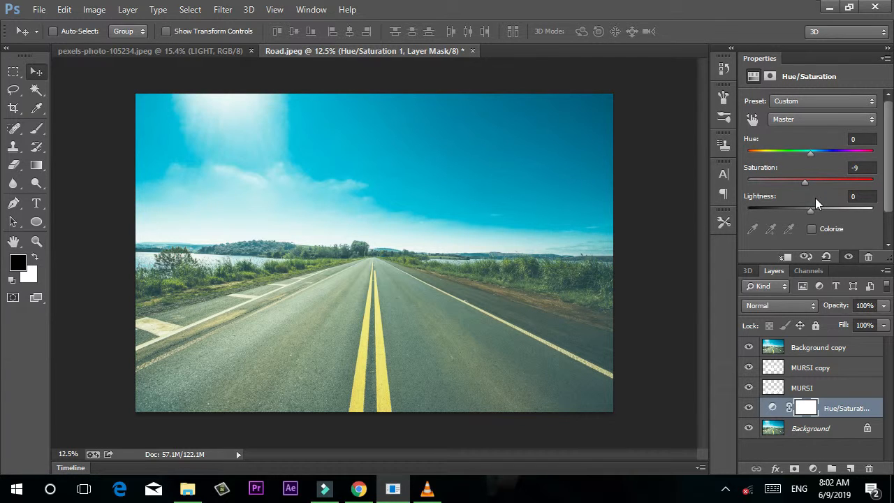
left_click_drag(811, 209, 794, 208)
left_click_drag(799, 185, 795, 184)
Hide the Background copy and MURSI reflection, and settle on Saturation -20, Lightness -48.
left_click(749, 348)
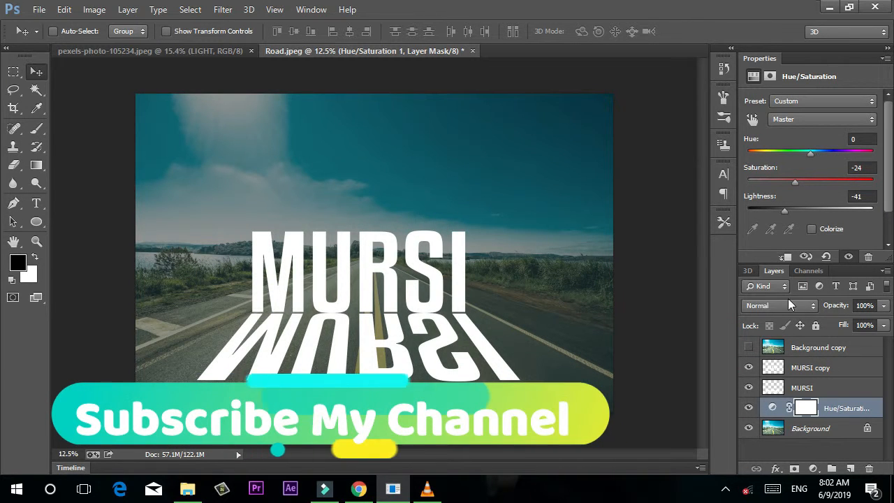
left_click(749, 387)
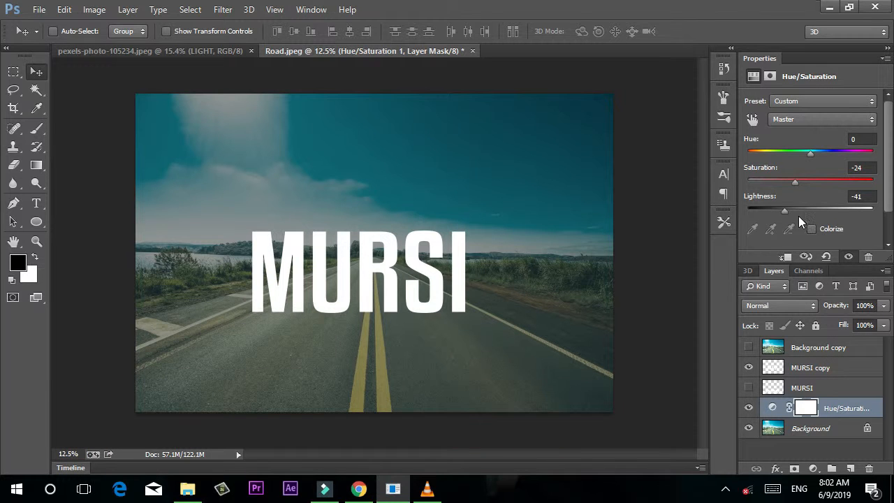
mouse_move(793, 181)
left_mouse_down()
mouse_move(811, 181)
mouse_move(788, 179)
left_mouse_up()
left_click_drag(789, 179, 807, 180)
mouse_move(787, 211)
left_mouse_down()
mouse_move(800, 210)
mouse_move(780, 209)
left_mouse_up()
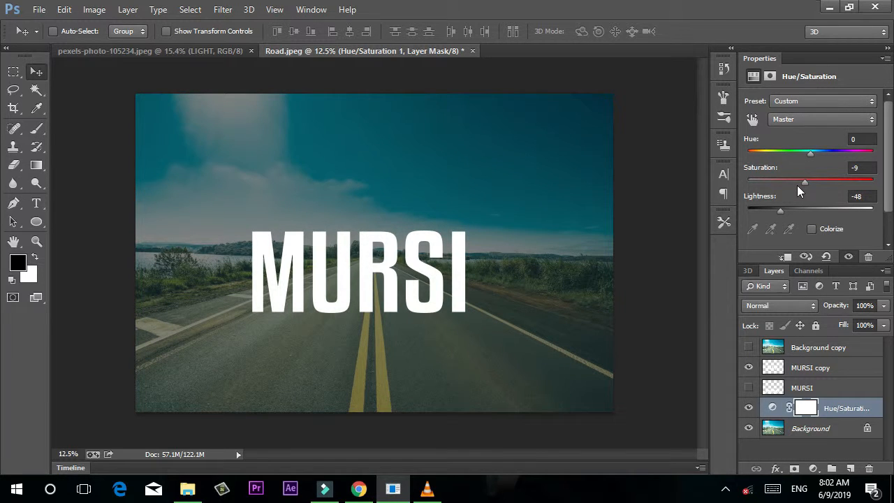
left_click_drag(802, 176, 799, 179)
Clip the Background copy into the MURSI copy text and make the copy visible.
left_click(785, 354)
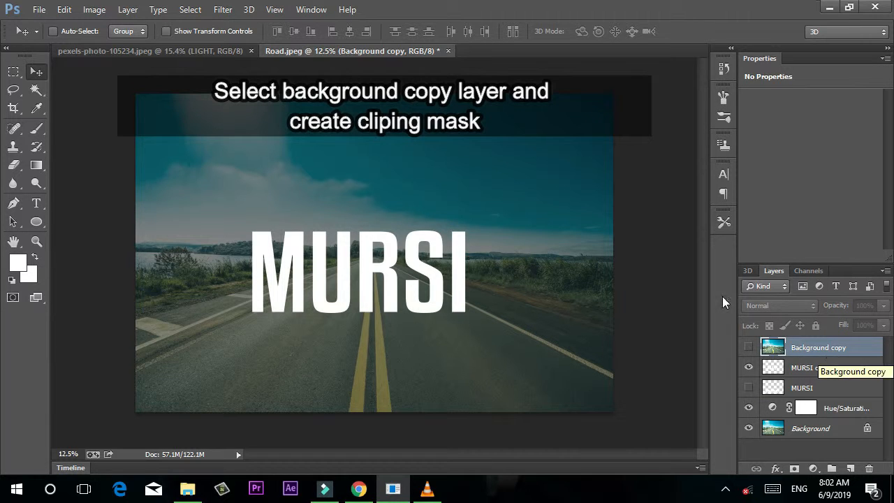
left_click(100, 9)
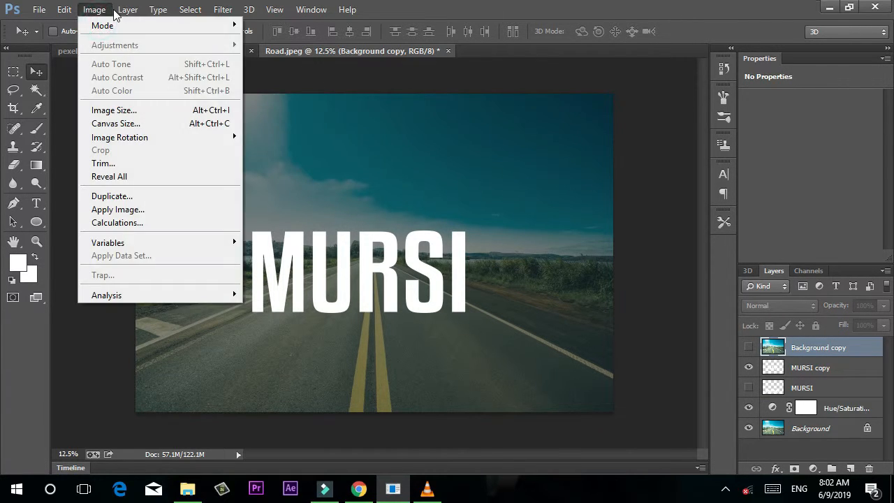
mouse_move(127, 10)
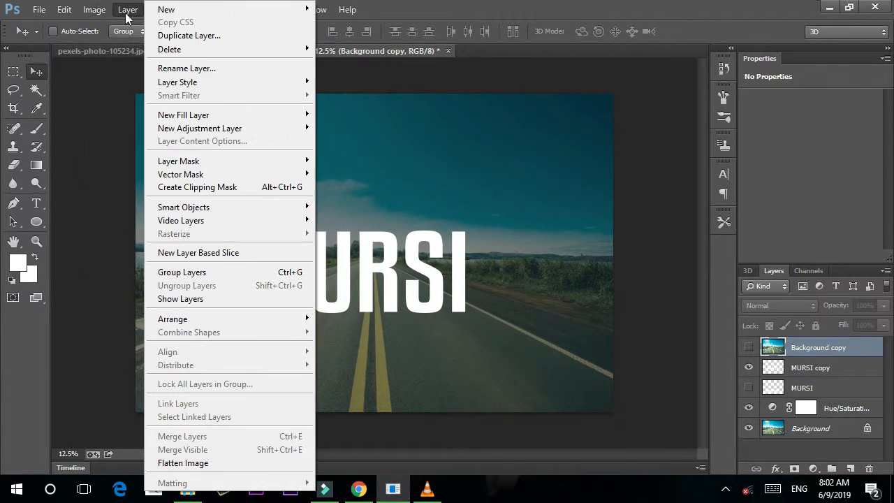
left_click(213, 192)
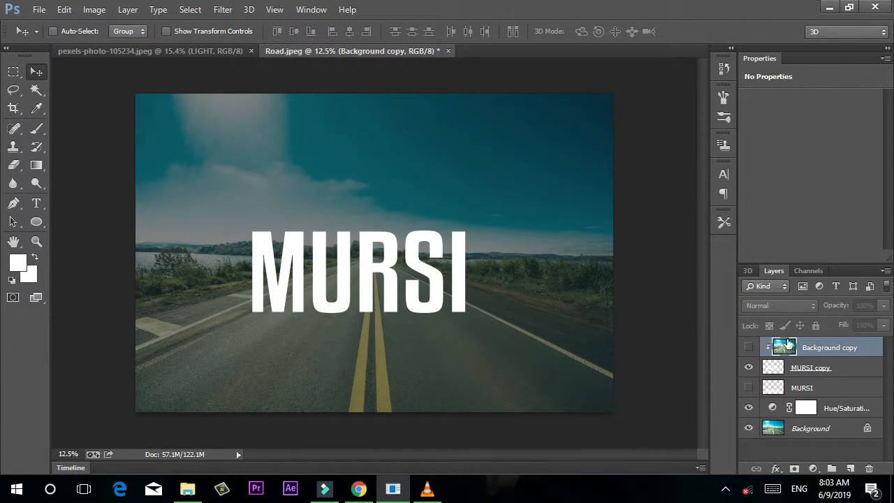
left_click(750, 349)
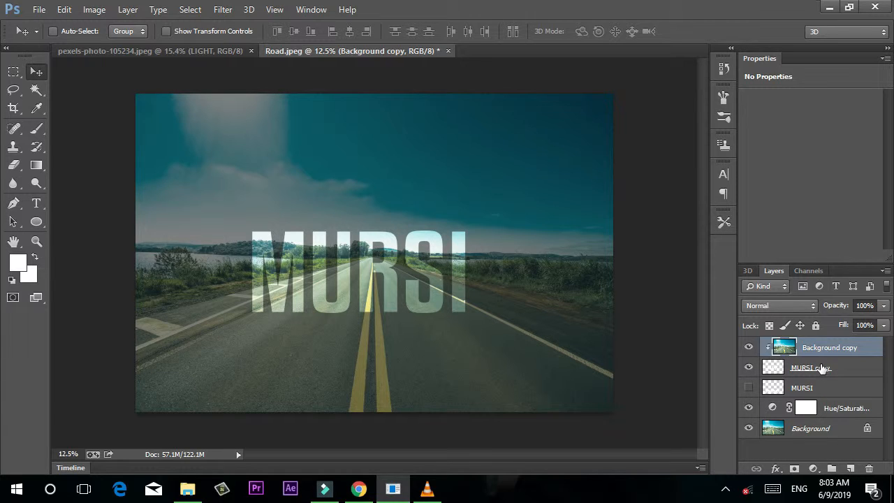
left_click(811, 369)
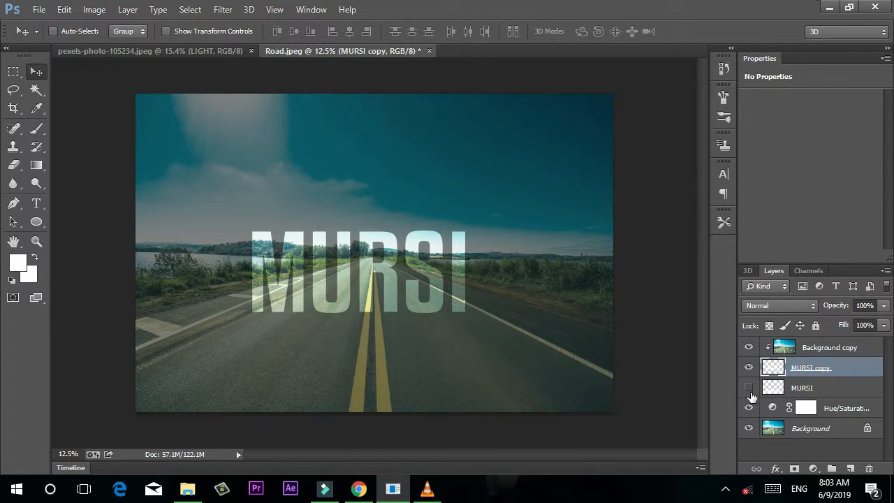
Select the MURSI copy text layer, briefly toggling its visibility off and on.
left_click(789, 393)
left_click(772, 366)
left_click(749, 367)
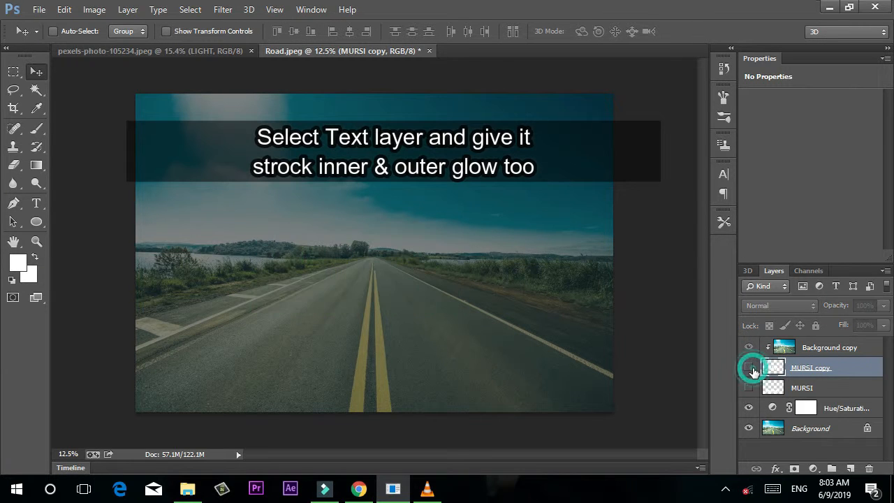
left_click(749, 367)
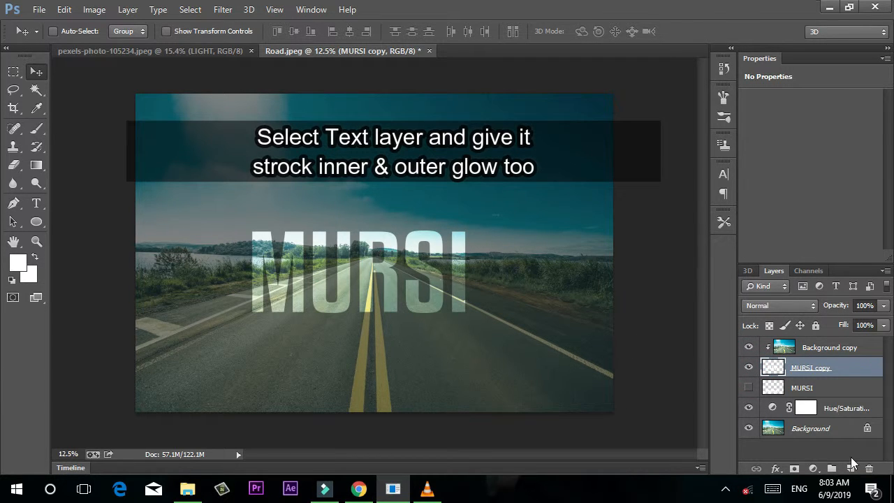
left_click(812, 470)
left_click(813, 470)
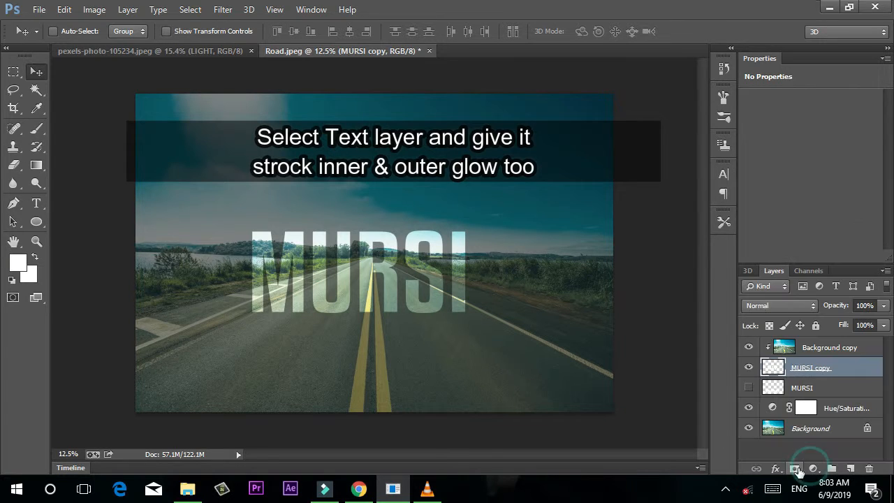
Add a white 13 px Stroke effect to the MURSI copy letters.
left_click(777, 471)
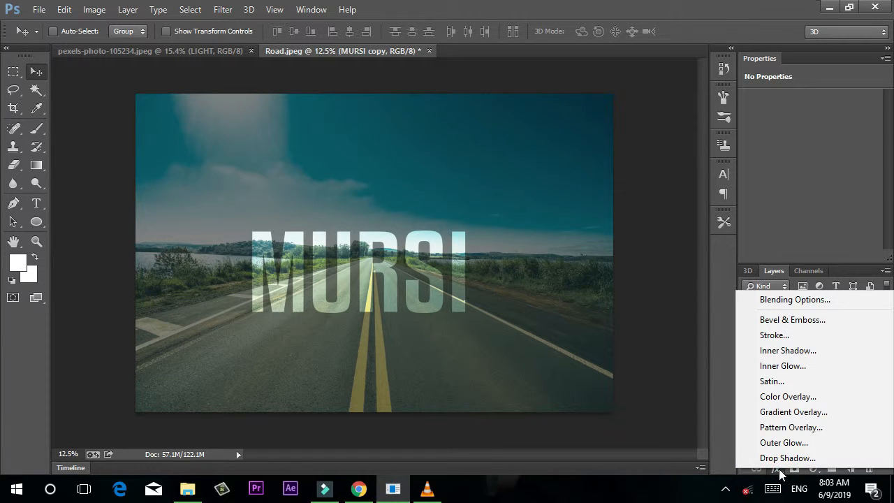
left_click(772, 335)
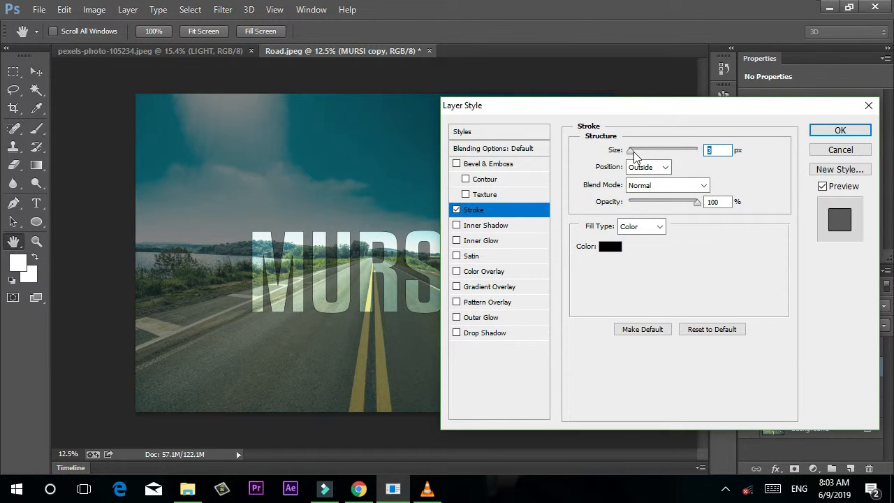
left_click(621, 253)
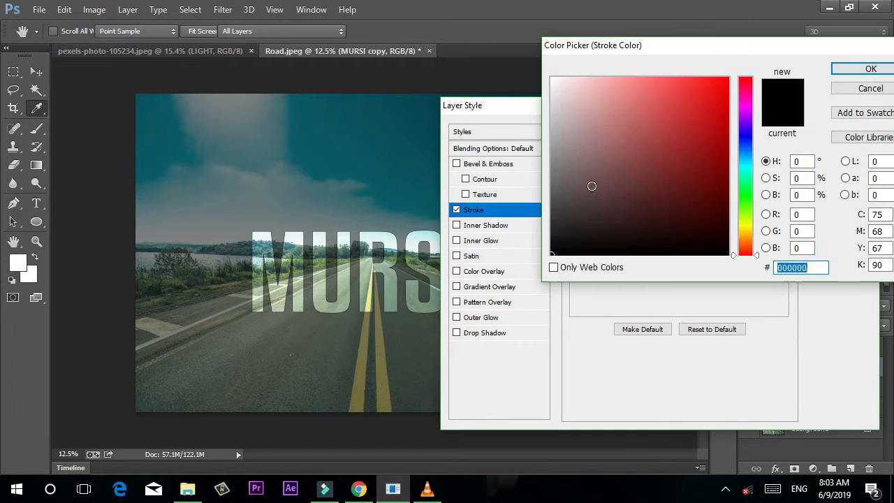
left_click_drag(595, 130, 554, 85)
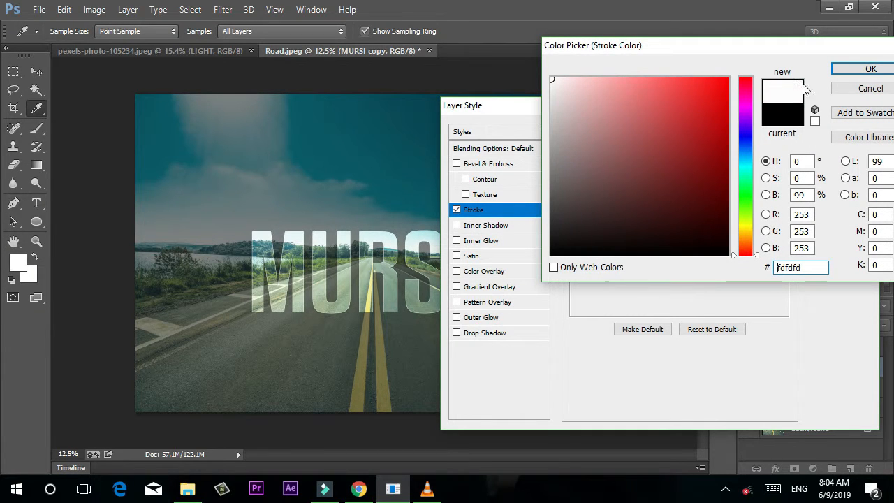
left_click(850, 69)
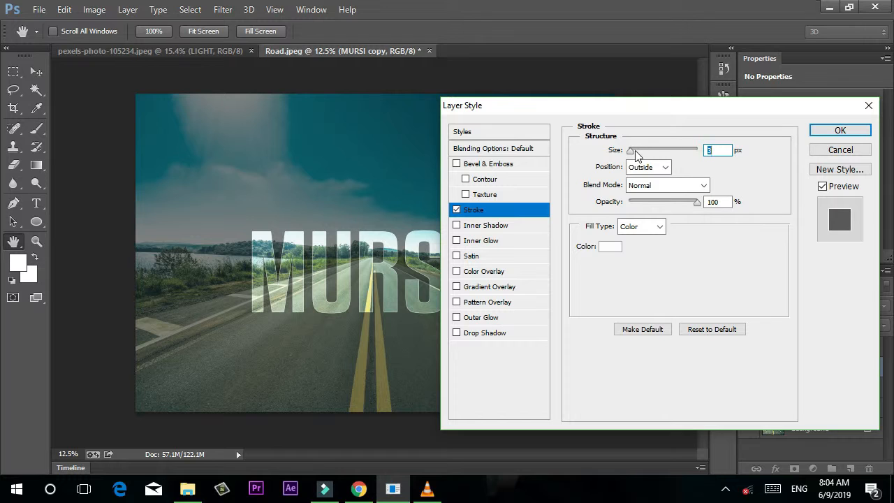
mouse_move(634, 152)
left_mouse_down()
mouse_move(644, 155)
mouse_move(637, 153)
left_mouse_up()
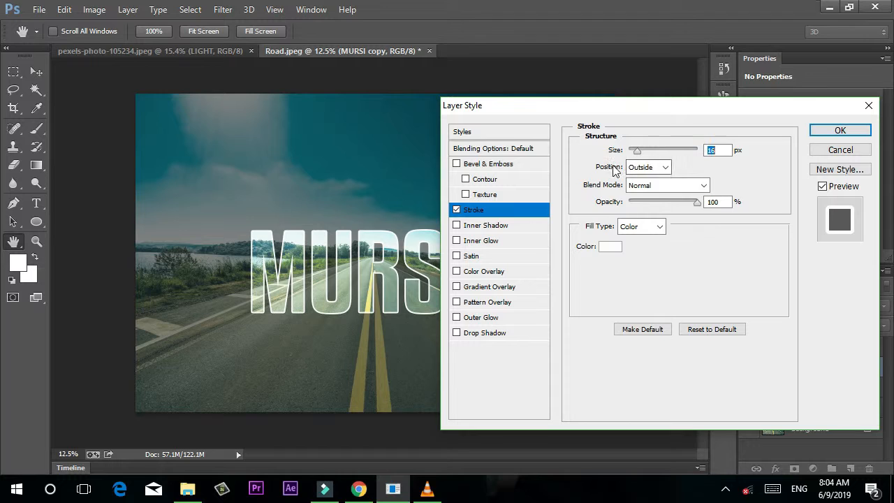
key("Down")
key("Down")
key("Down")
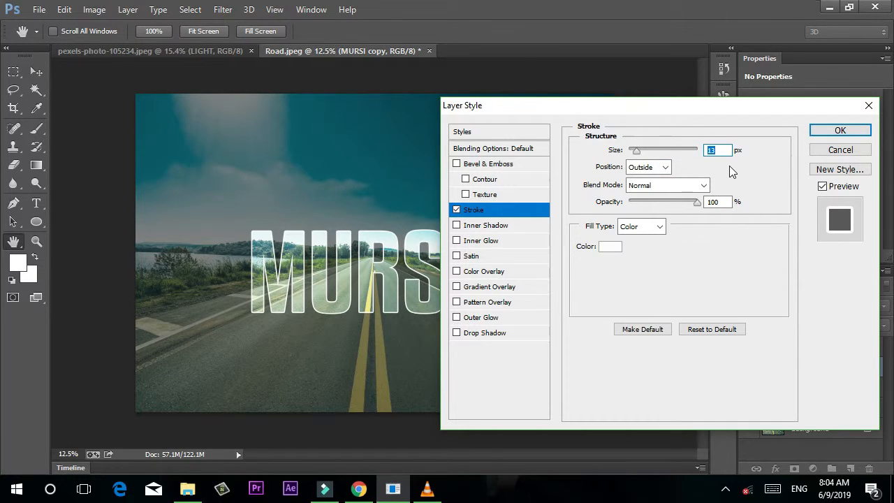
Add a near-white fcfcf5 outer glow in Overlay mode at 87% opacity, about 185 px size.
left_click(469, 318)
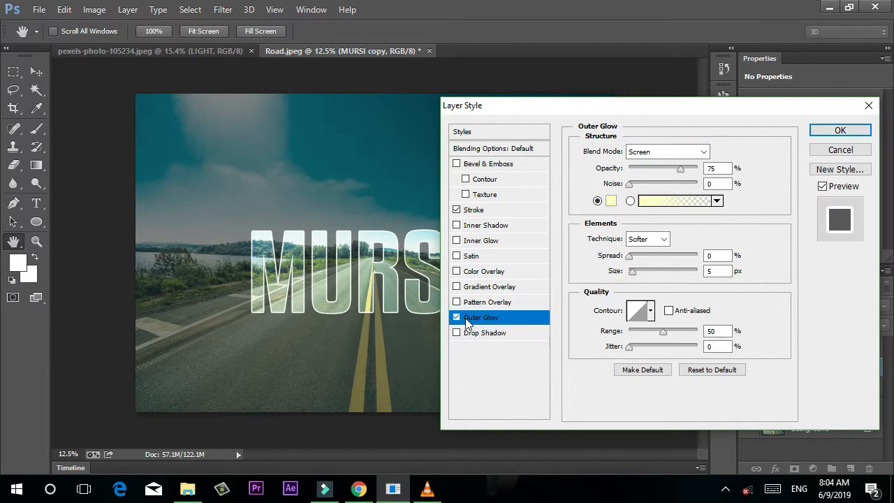
left_click(612, 201)
left_click(555, 80)
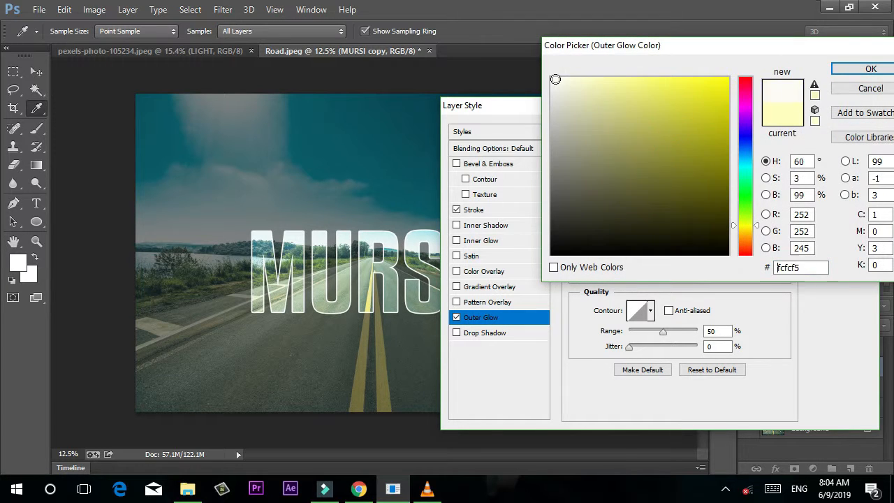
left_click(843, 72)
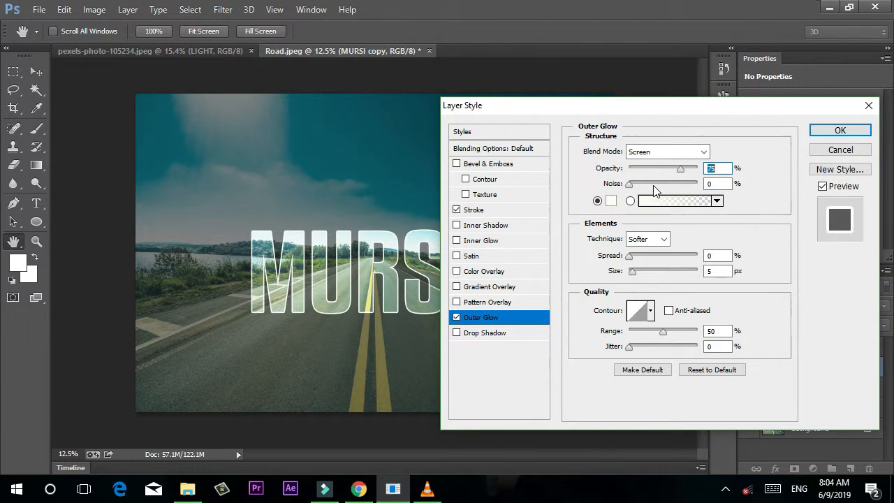
left_click_drag(688, 169, 692, 169)
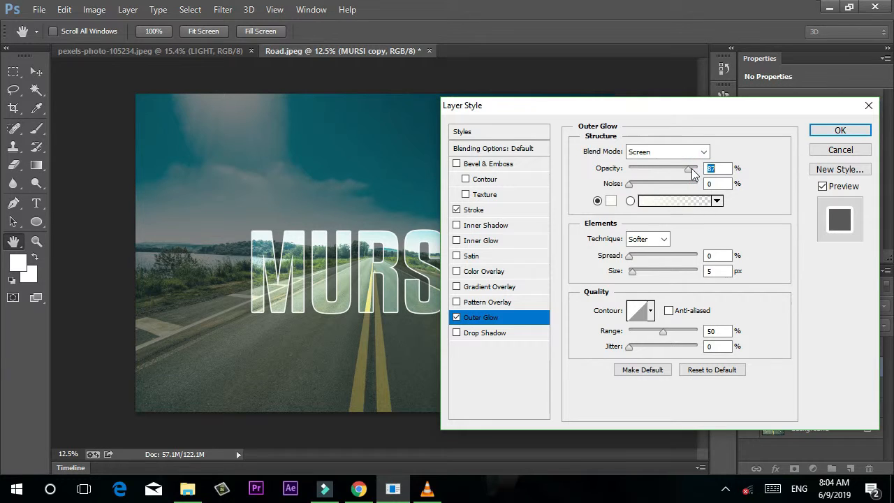
left_click(678, 153)
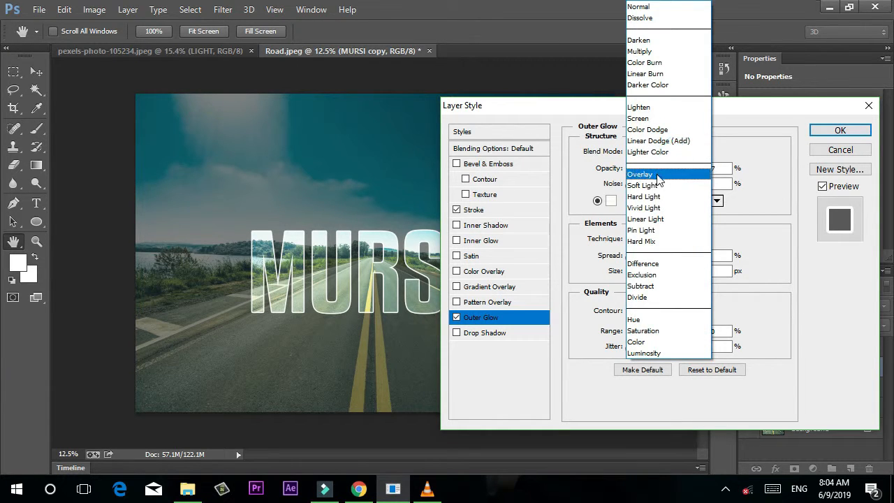
left_click(647, 174)
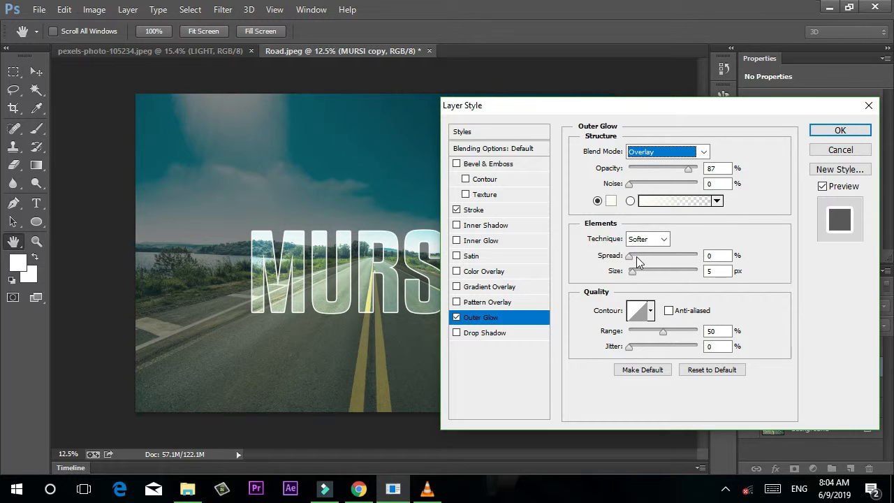
left_click_drag(640, 271, 682, 254)
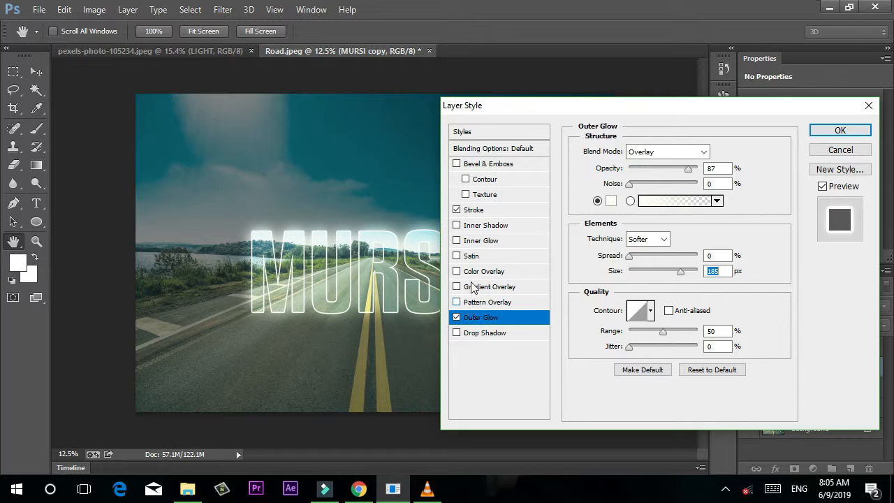
Add a white ffffff inner glow in Overlay mode at 92% opacity, sized about 147 px.
left_click(469, 241)
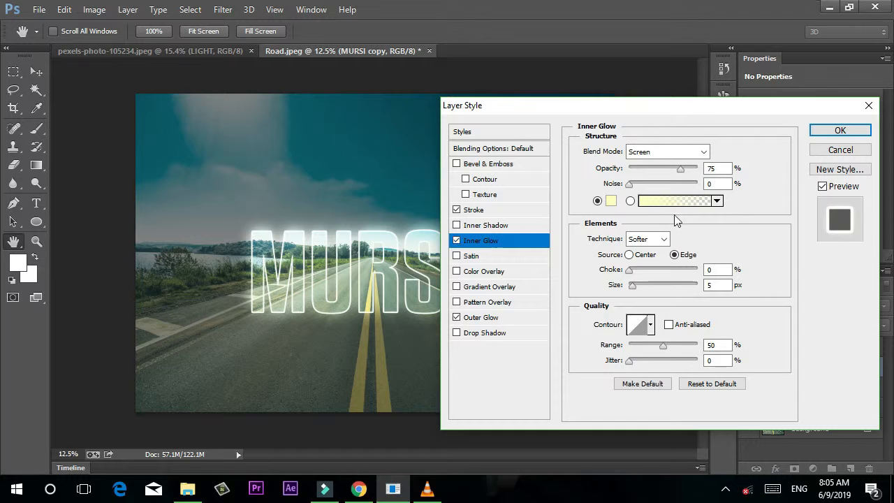
left_click(612, 200)
left_click_drag(600, 111, 540, 64)
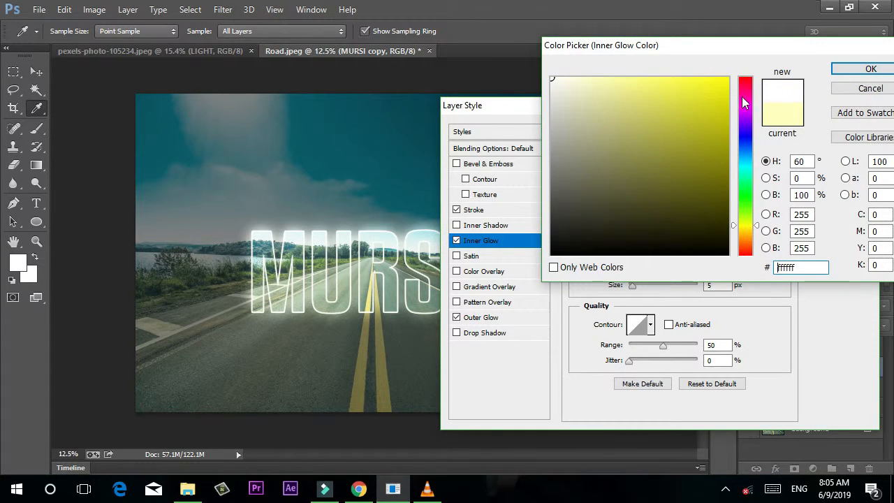
left_click(854, 69)
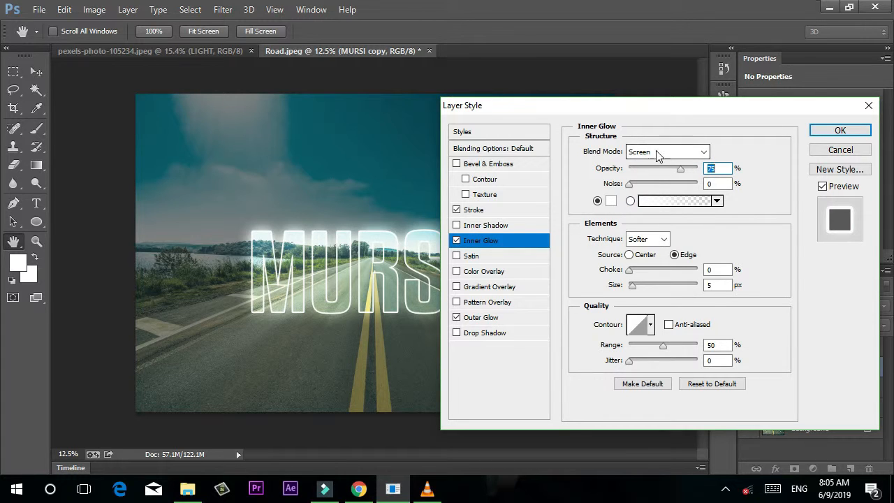
left_click(631, 153)
left_click(640, 172)
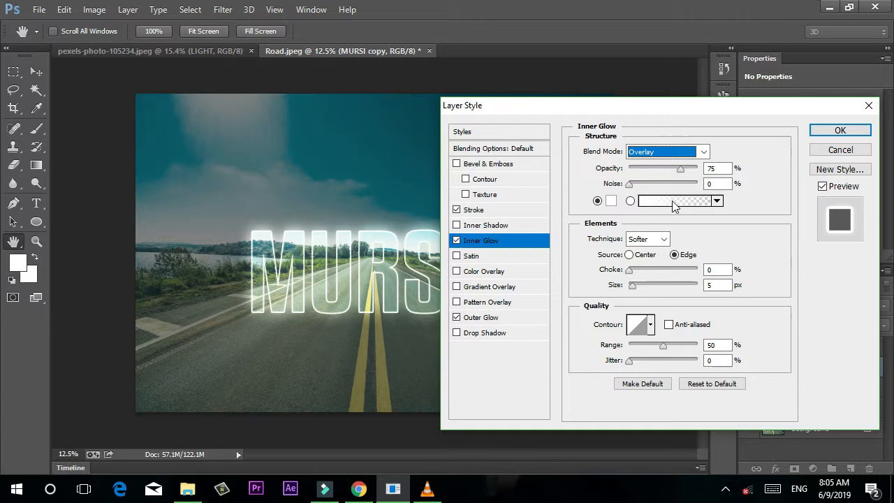
left_click_drag(689, 168, 693, 168)
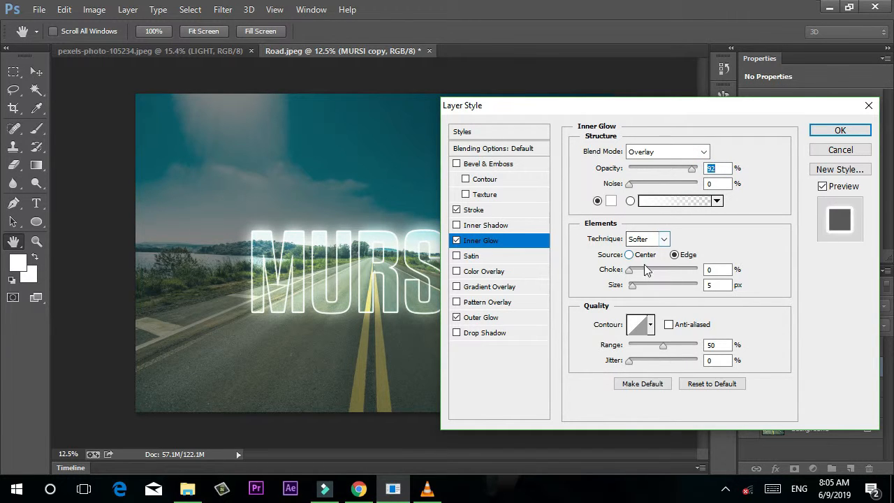
left_click_drag(638, 285, 663, 287)
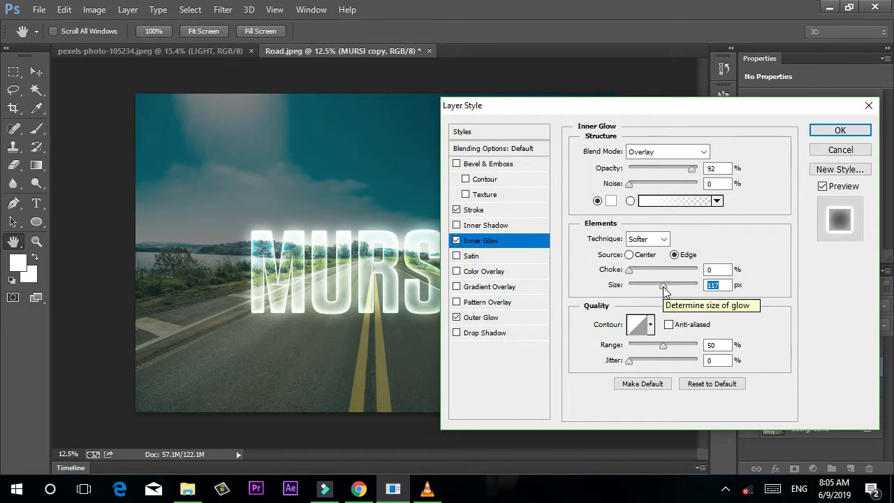
left_click_drag(667, 287, 671, 286)
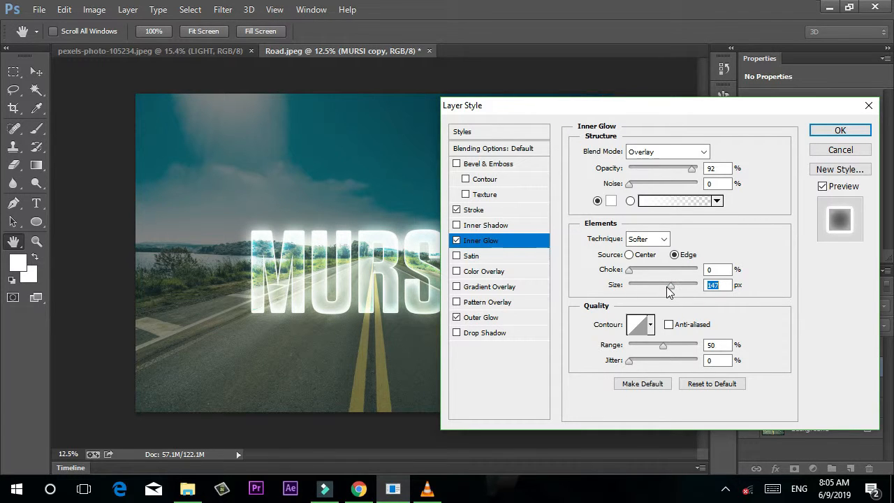
mouse_move(664, 292)
left_mouse_down()
mouse_move(678, 293)
mouse_move(670, 290)
left_mouse_up()
Apply the layer styles, then show the MURSI reflection and set its blend mode to Overlay.
left_click(841, 131)
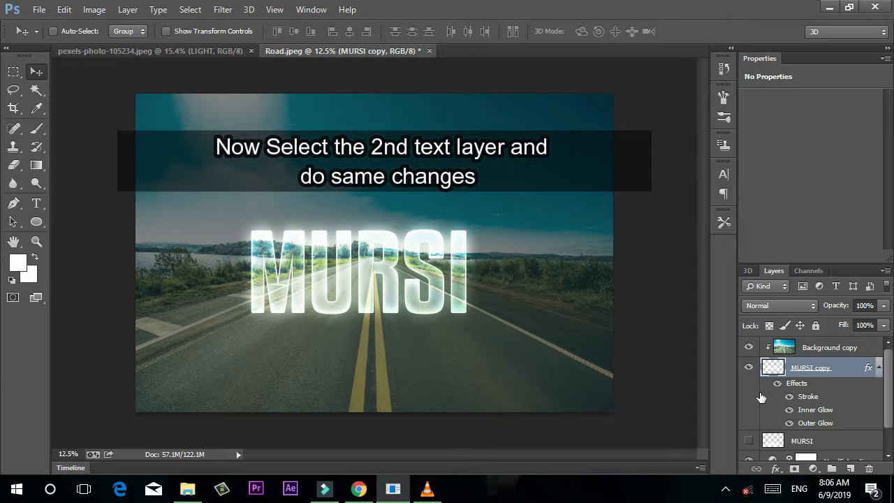
left_click(805, 440)
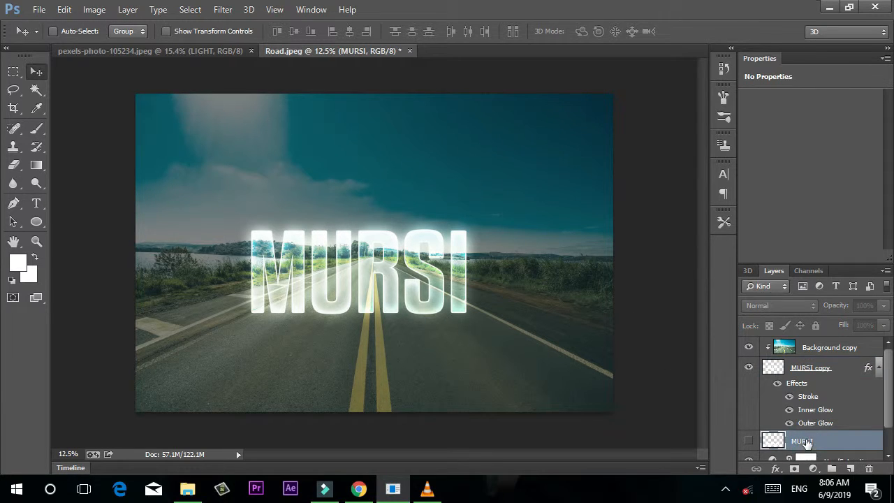
left_click(749, 442)
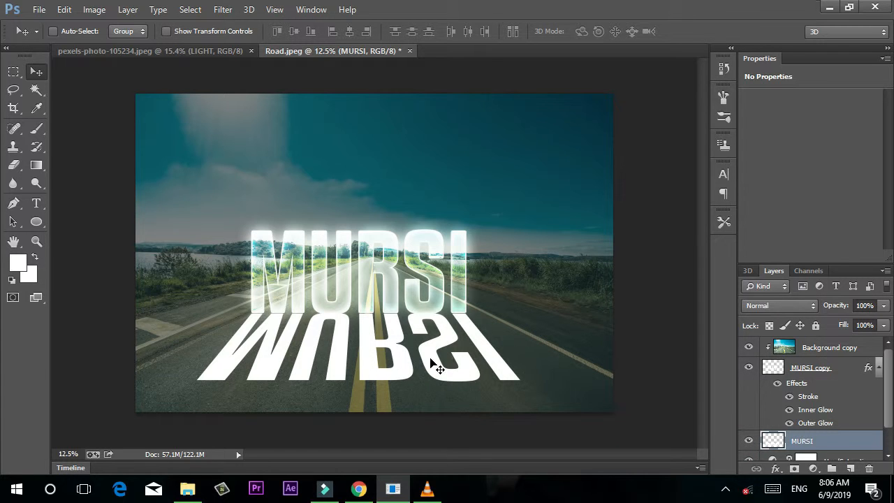
left_click(780, 306)
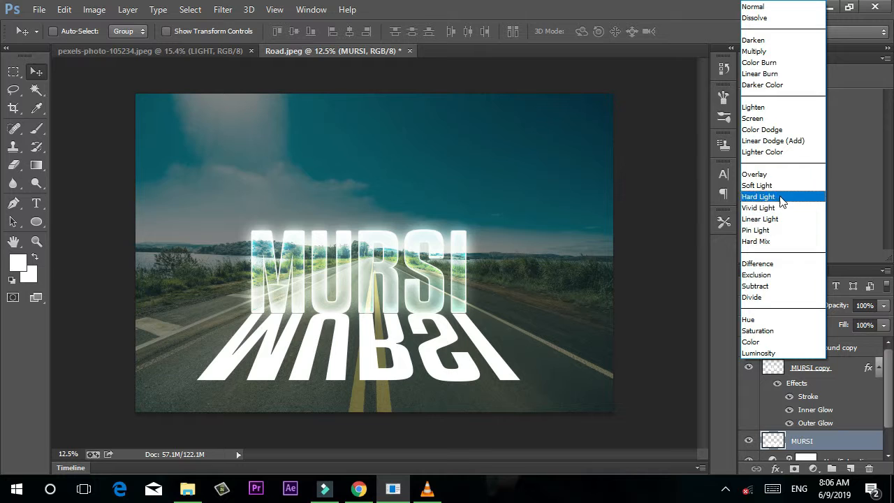
left_click(768, 174)
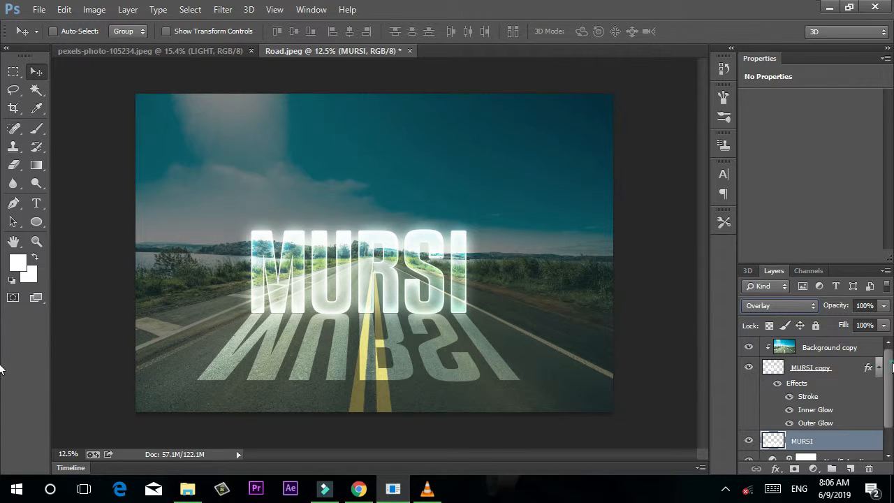
scroll(887, 377, "down", 2)
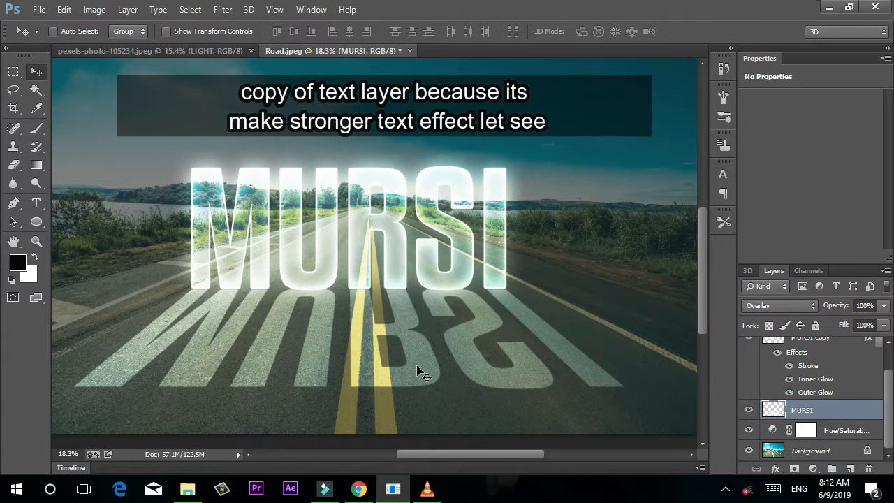
Duplicate the MURSI reflection layer as MURSI copy 2 and set its opacity to 15%.
left_click_drag(802, 412, 853, 467)
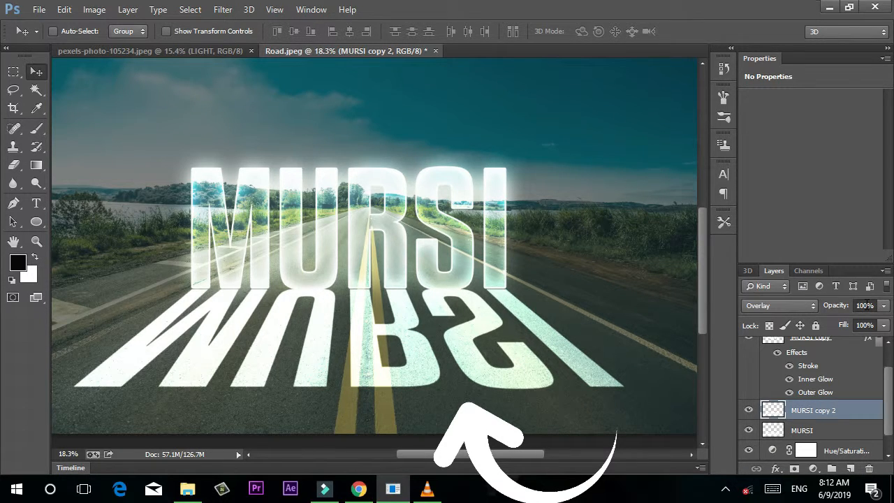
left_click(883, 308)
left_click_drag(873, 324, 844, 324)
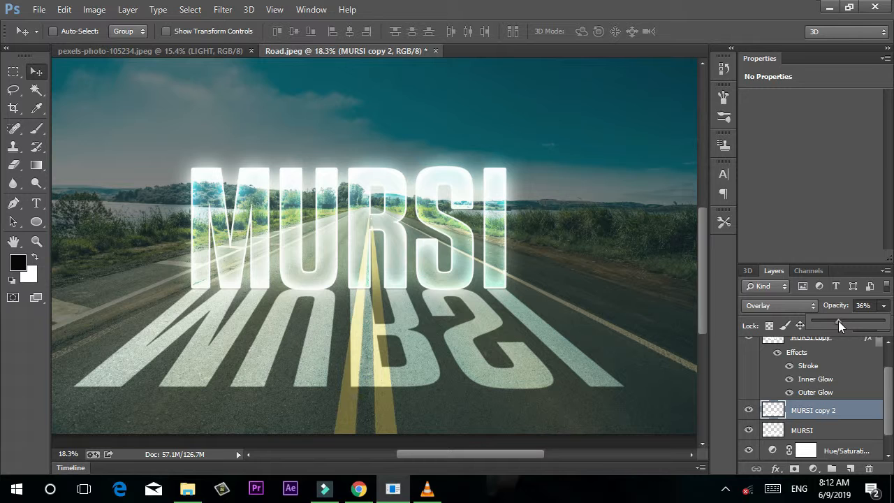
mouse_move(840, 326)
left_mouse_down()
mouse_move(847, 325)
mouse_move(831, 327)
left_mouse_up()
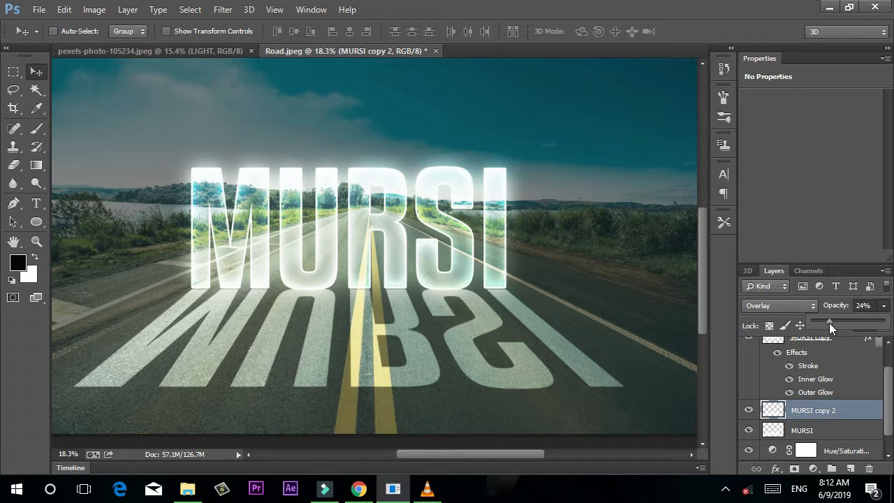
left_click_drag(825, 323, 824, 323)
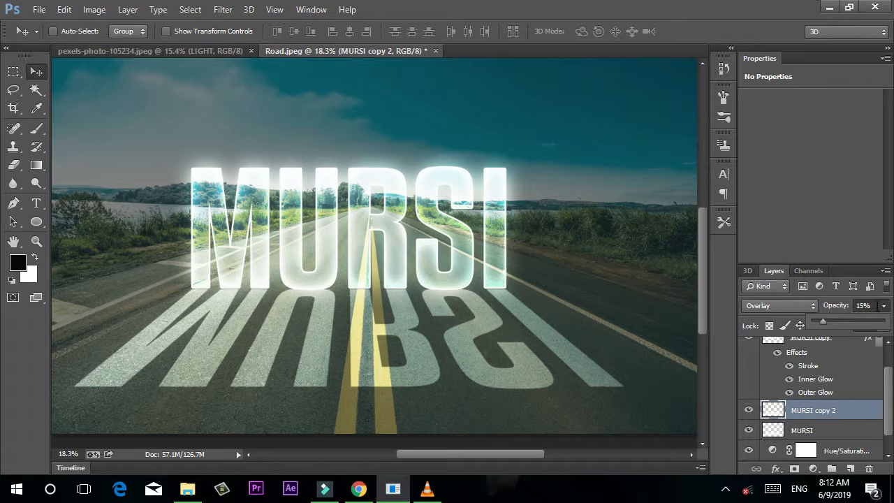
left_click(884, 310)
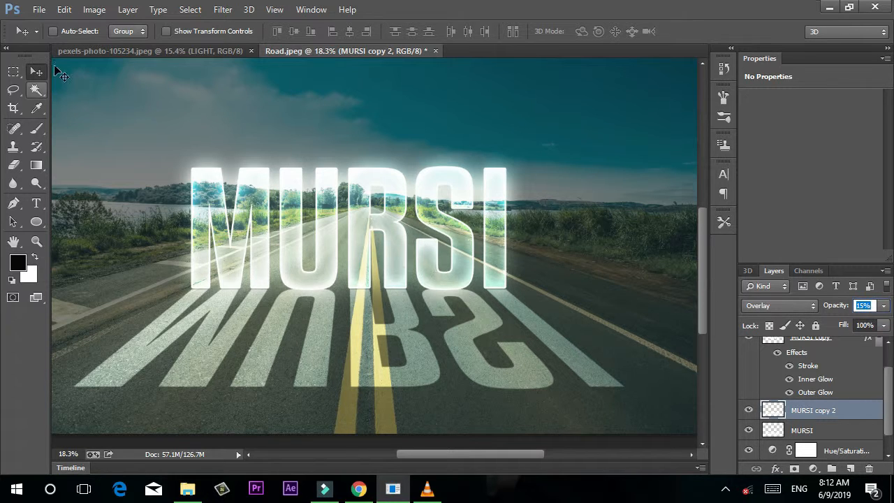